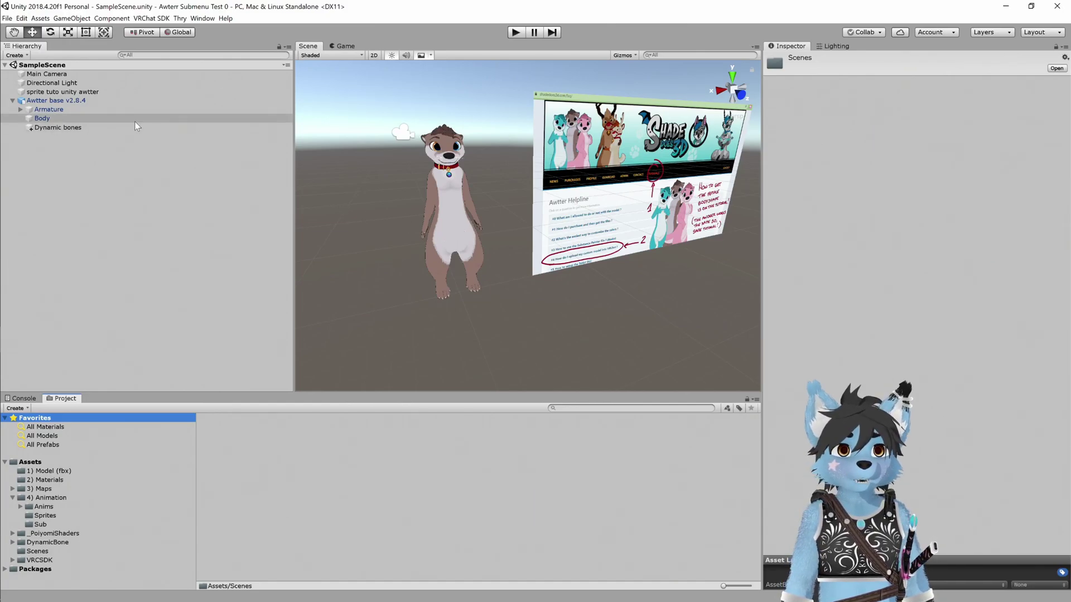
- Select the avatar and follow its Expressions Menu field to Menu 2.8 in the 4) Animation folder
click(82, 101)
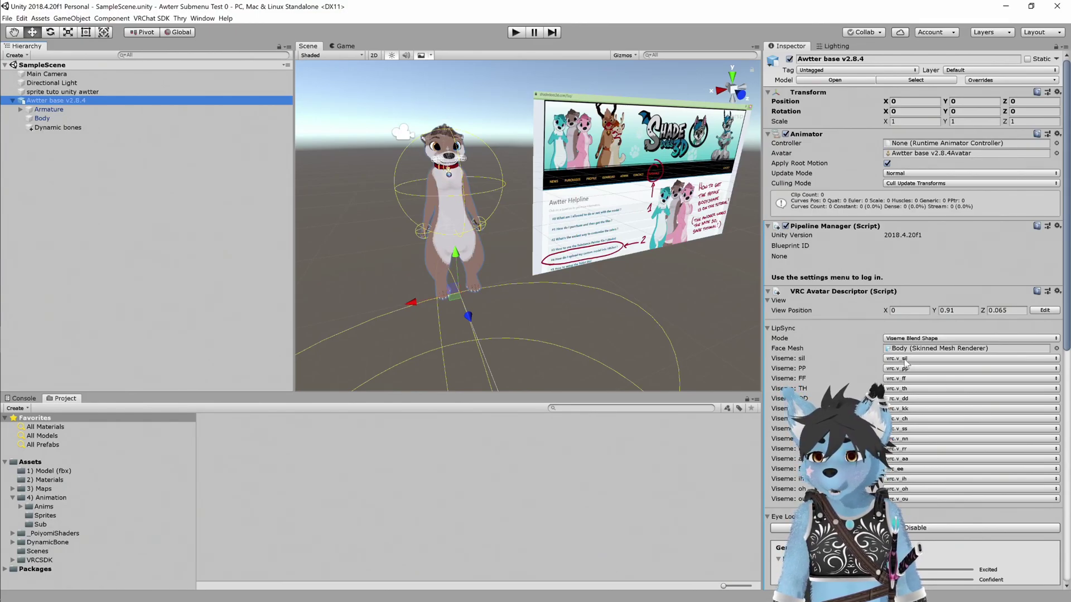
scroll(899, 363, down, 5)
scroll(894, 357, down, 10)
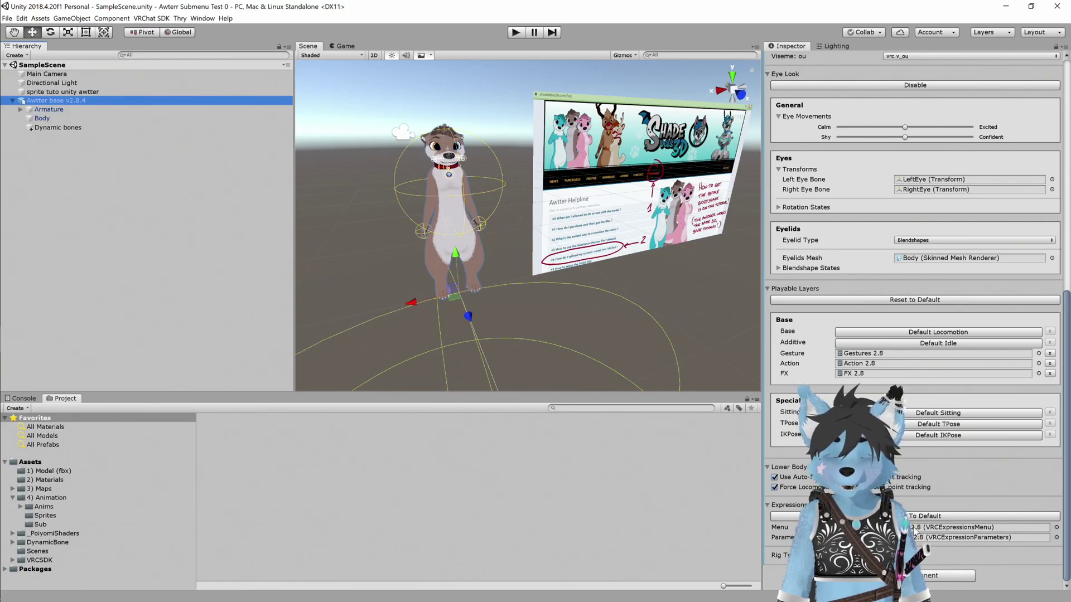
click(917, 529)
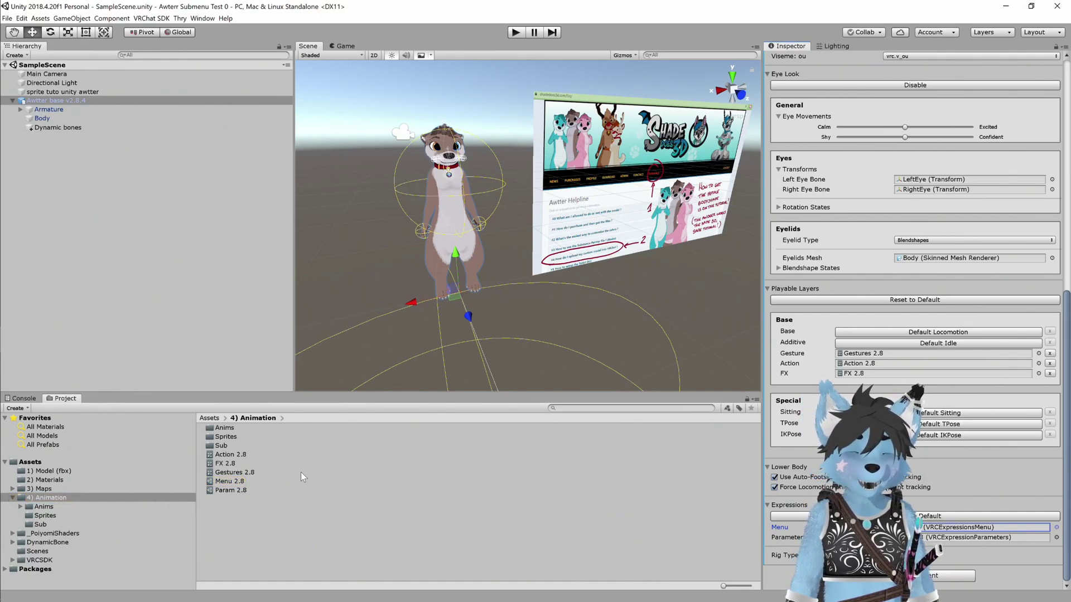
- Open Menu 2.8 and expand, then collapse, its Emotes, Dances, Puppets and Toggles controls
click(235, 481)
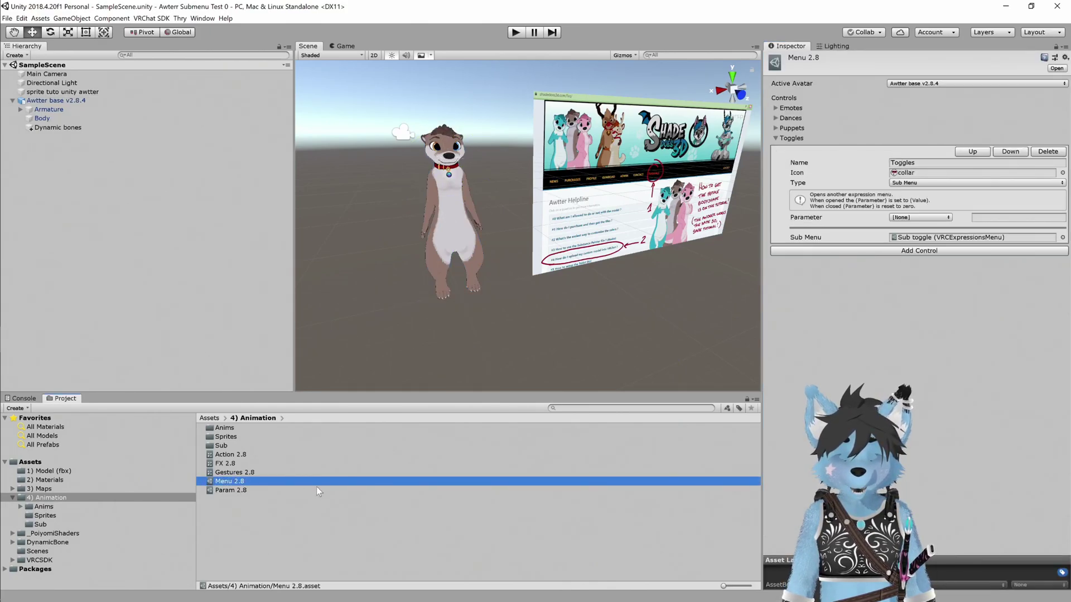
click(776, 127)
click(775, 118)
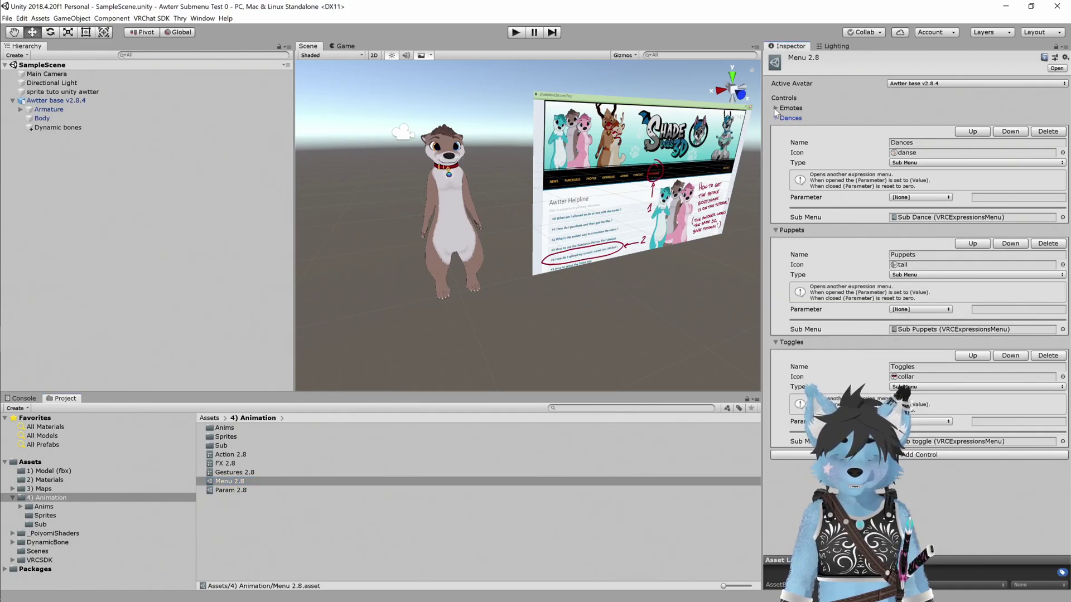
click(774, 109)
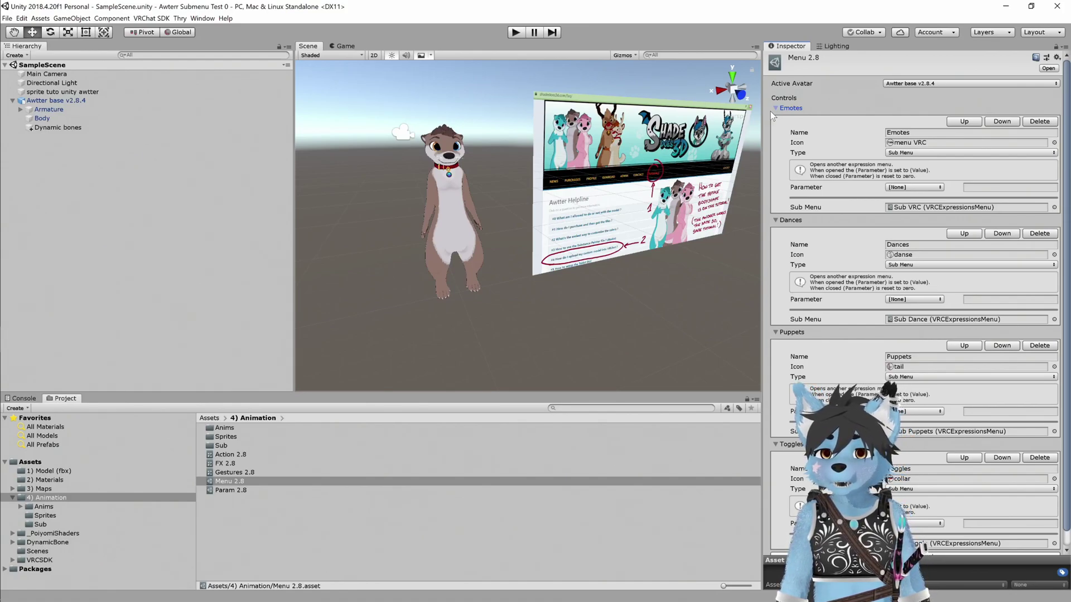
click(776, 108)
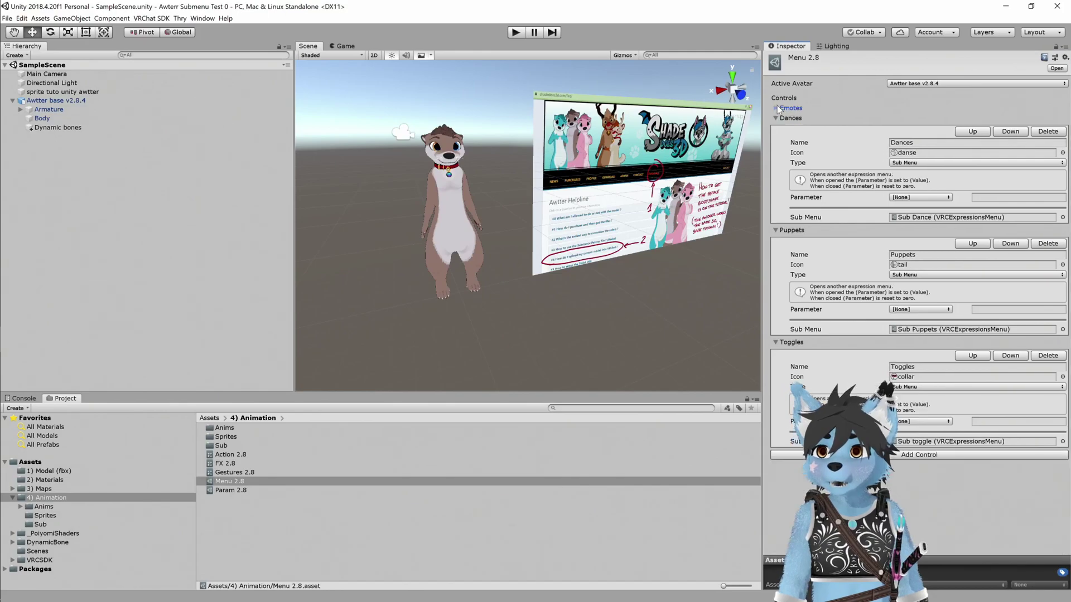
click(776, 118)
click(775, 128)
click(775, 138)
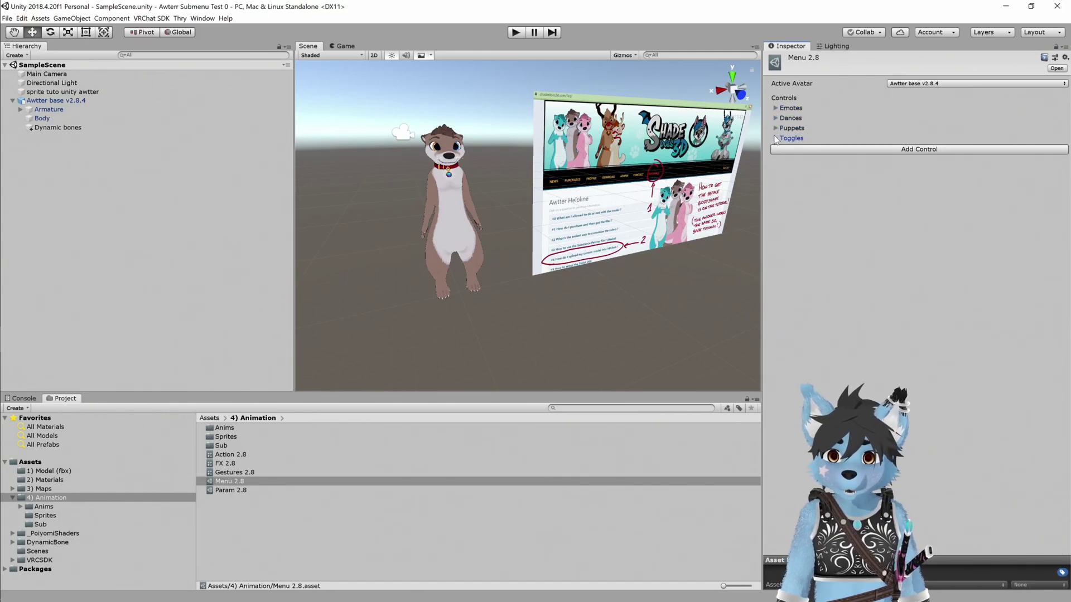
- Add a fifth control, New Control, to Menu 2.8 and set its type to Sub Menu
click(862, 148)
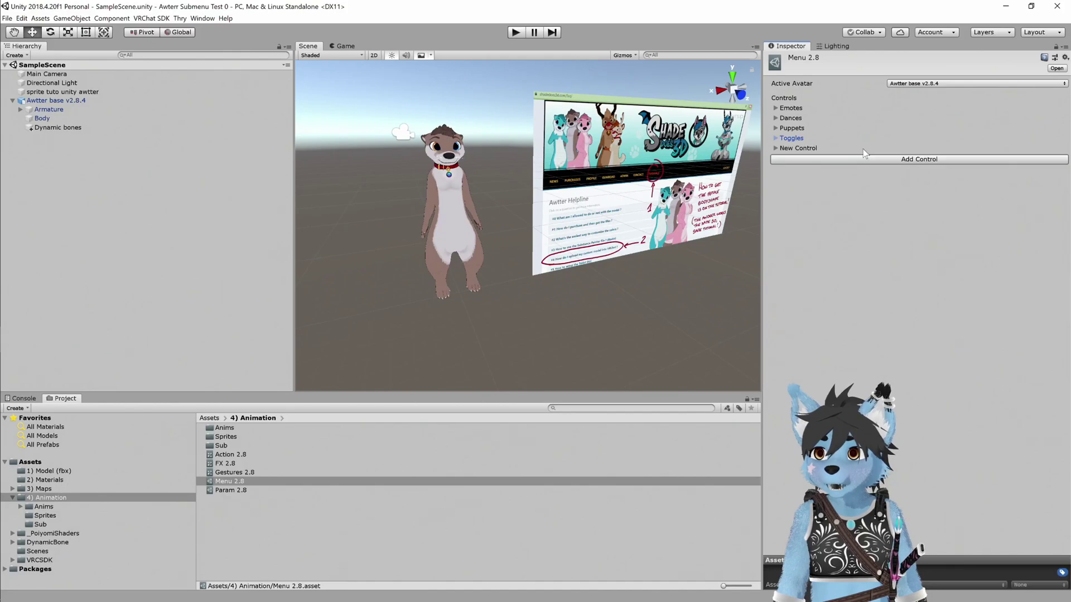
click(775, 148)
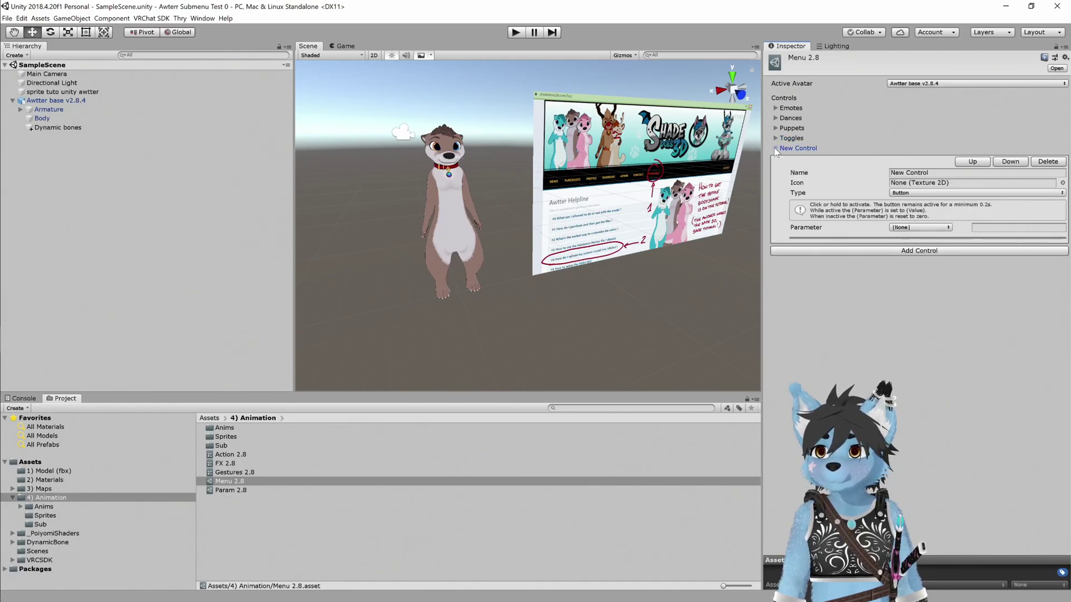
click(942, 172)
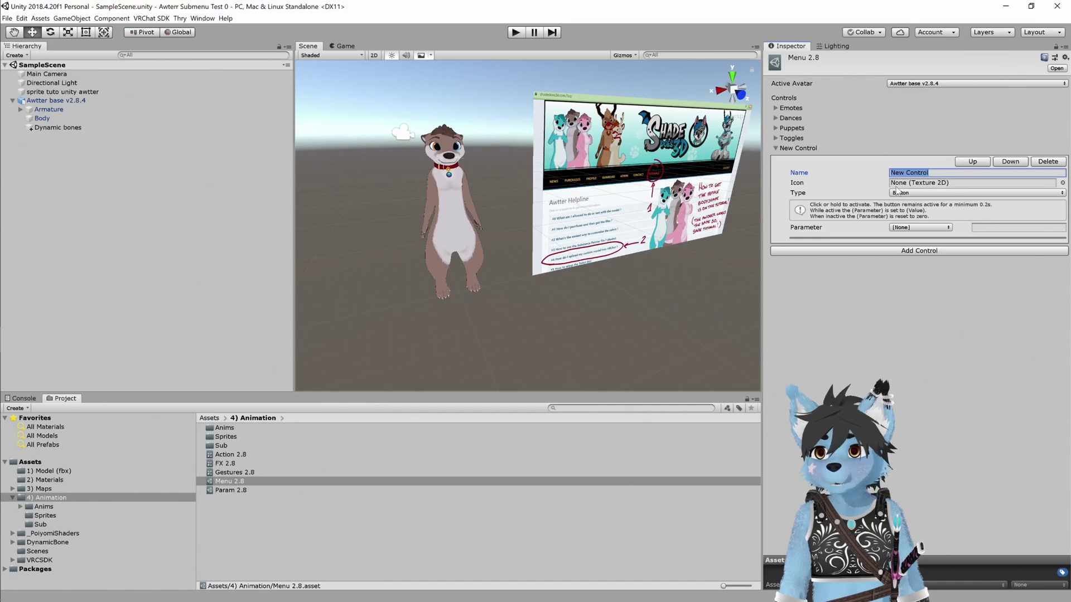
click(915, 193)
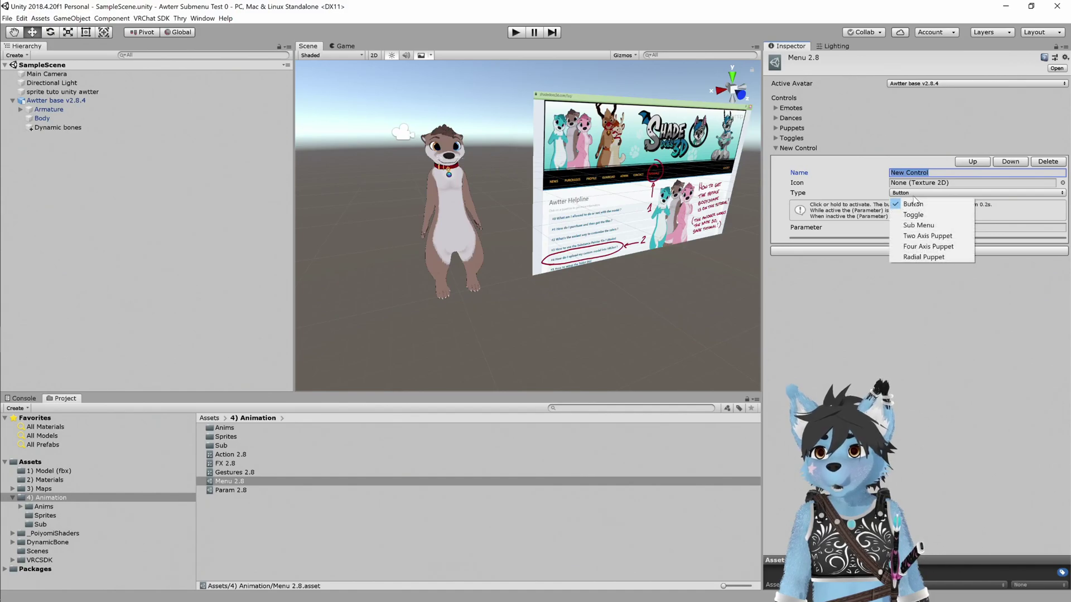
click(921, 226)
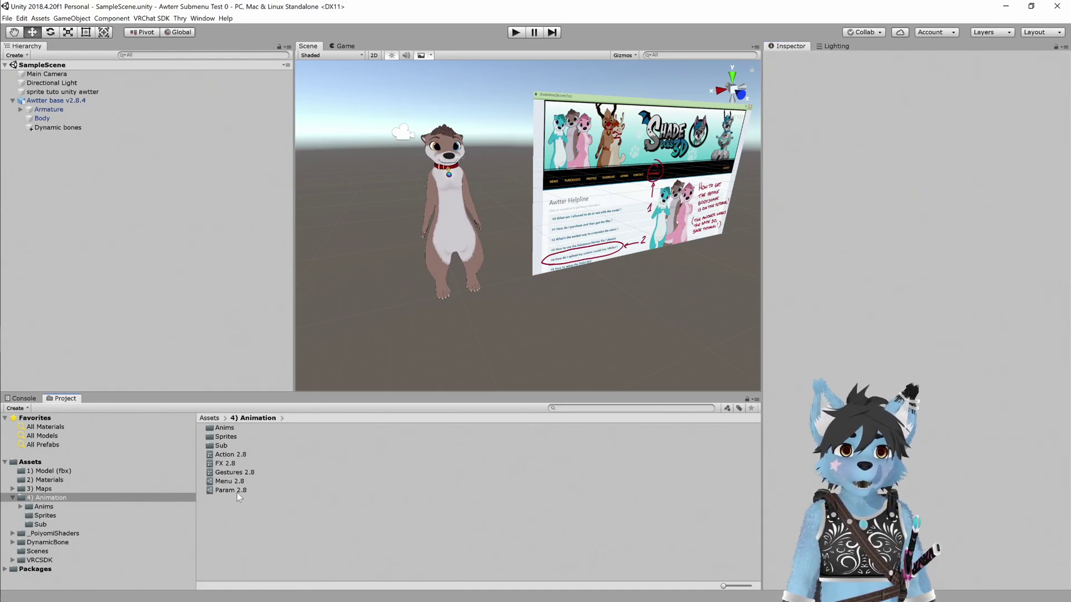
- Open the Sub folder inside 4) Animation without creating any new asset
click(221, 445)
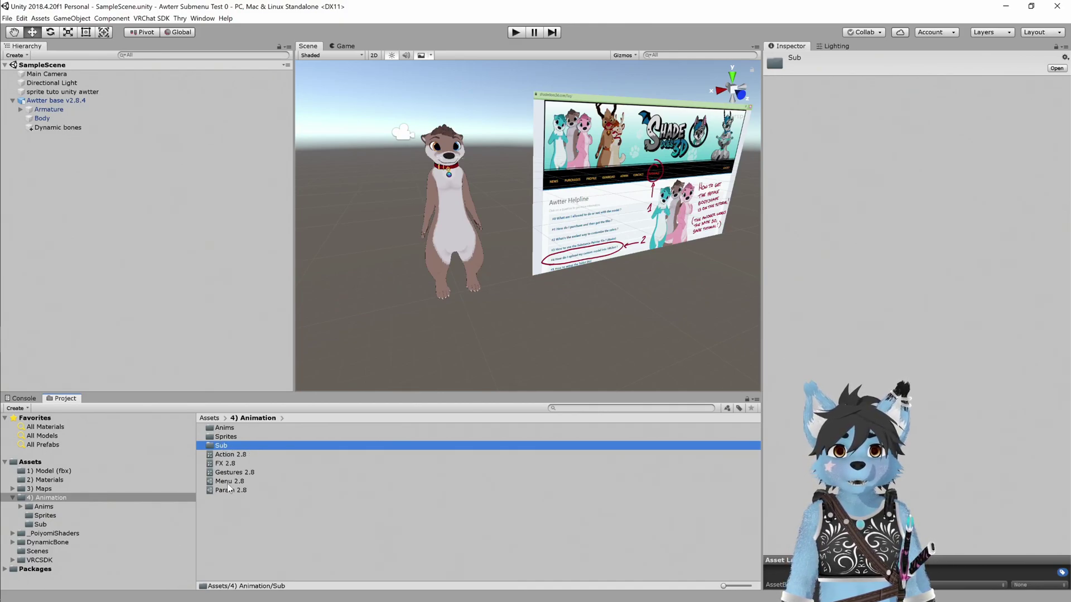
right_click(248, 501)
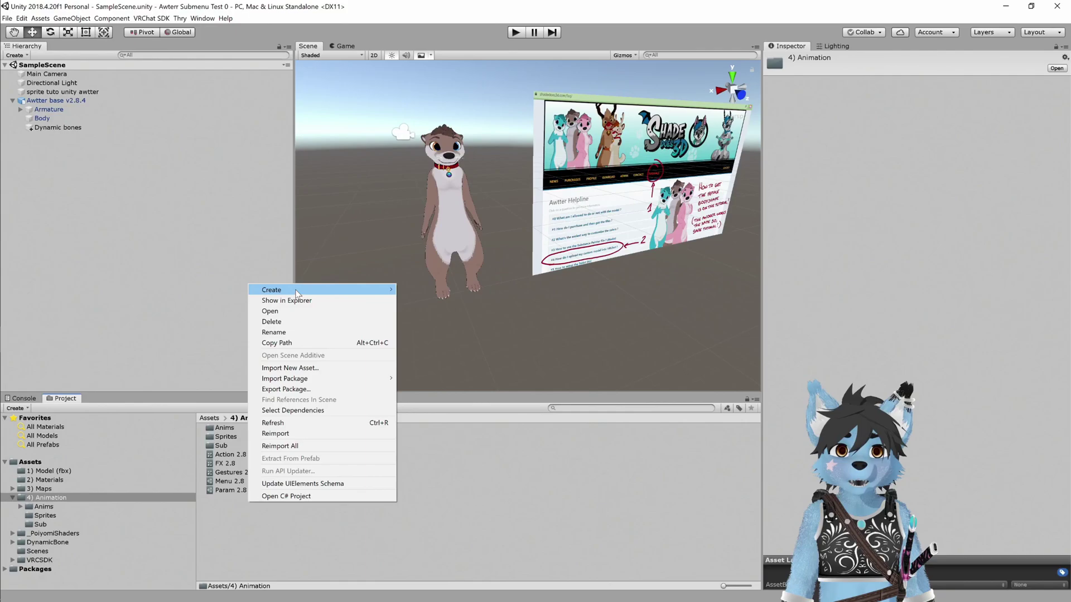
mouse_move(296, 292)
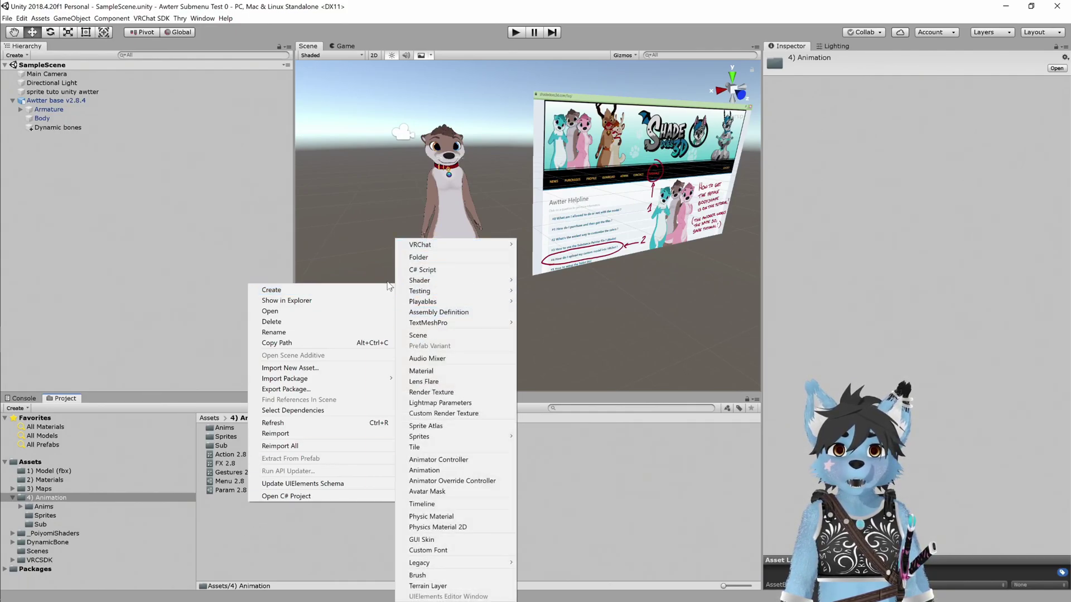
click(246, 534)
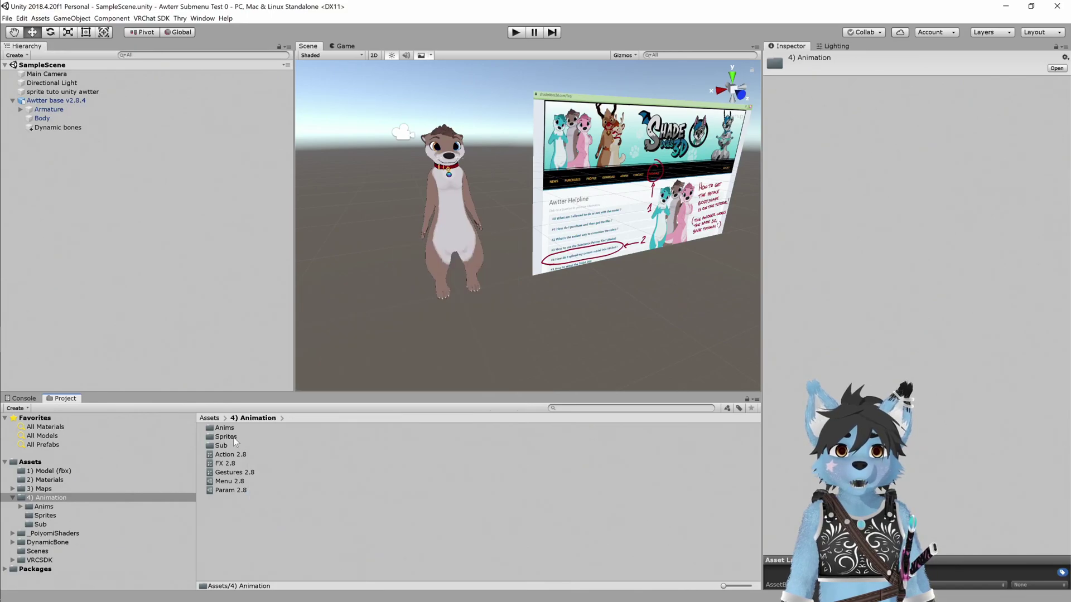
double_click(223, 446)
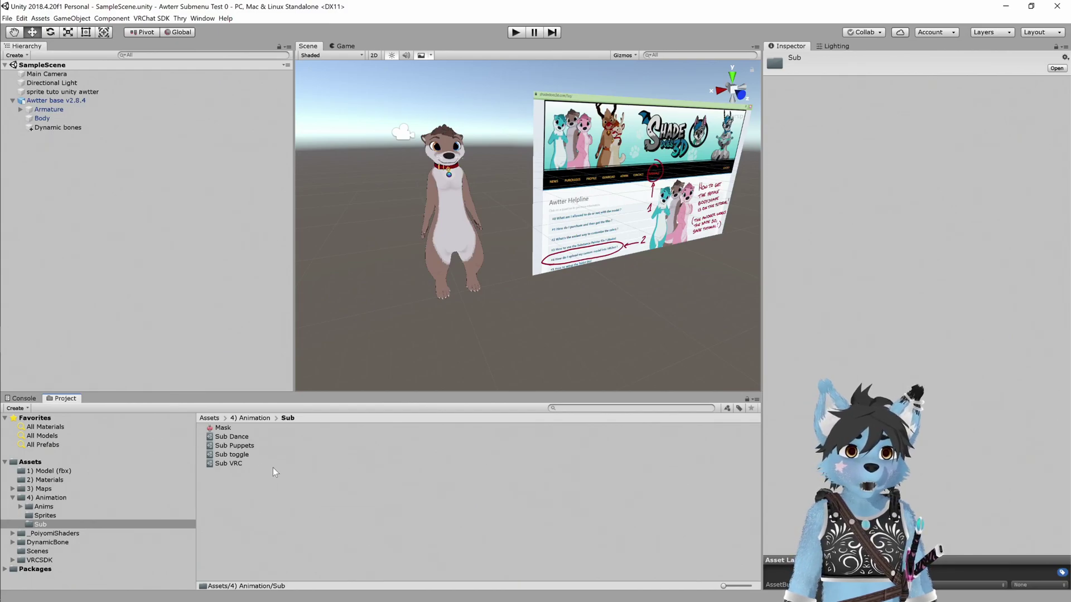
right_click(229, 472)
click(214, 485)
- Look through Sub toggle, then inspect the Sub Dance menu's Hot 1 toggle settings
click(231, 454)
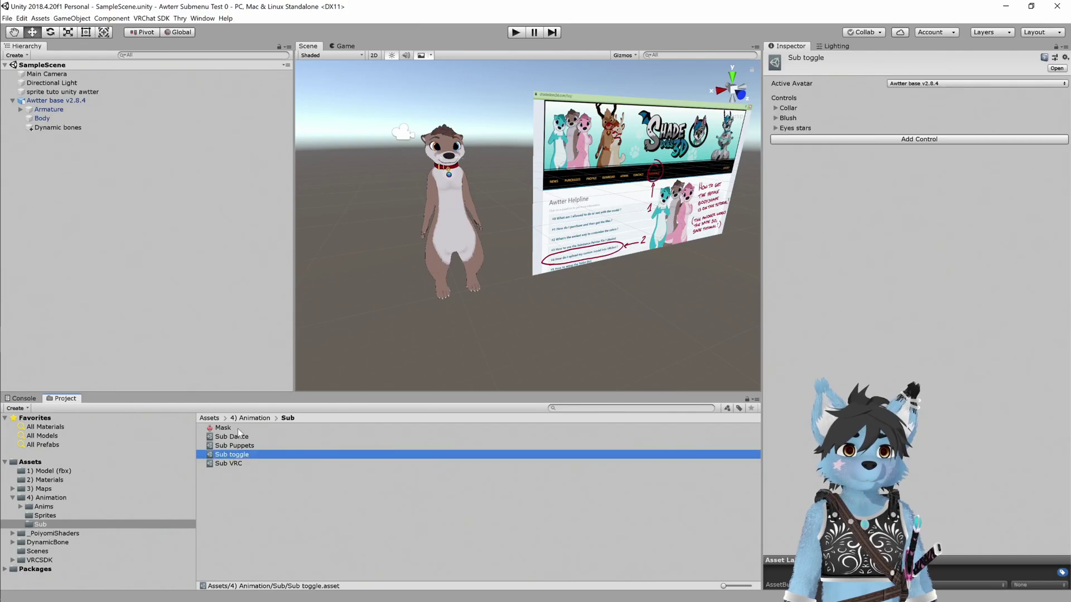
click(238, 437)
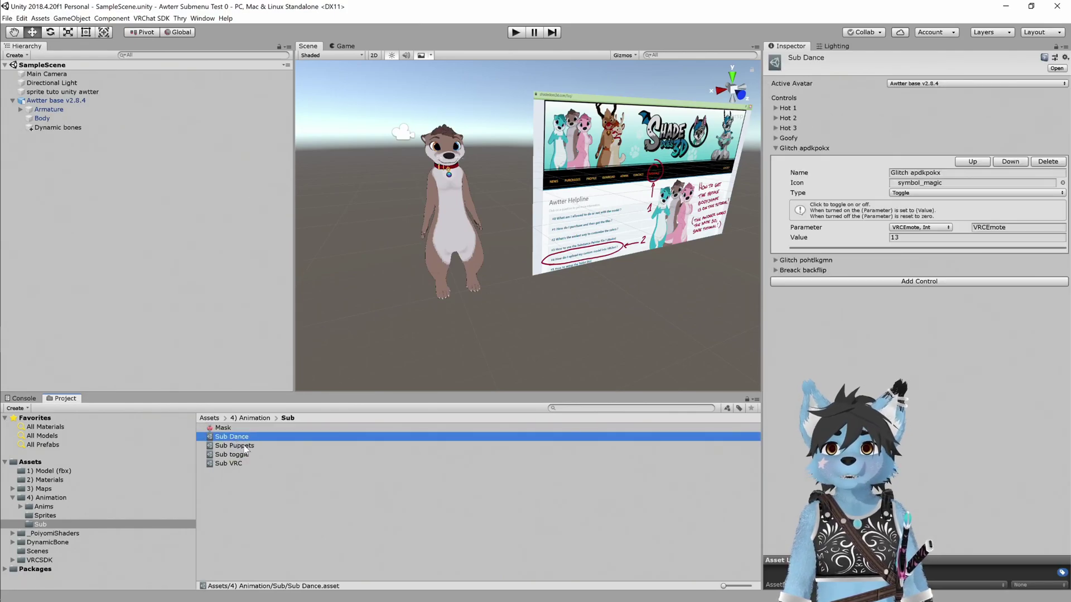
click(777, 108)
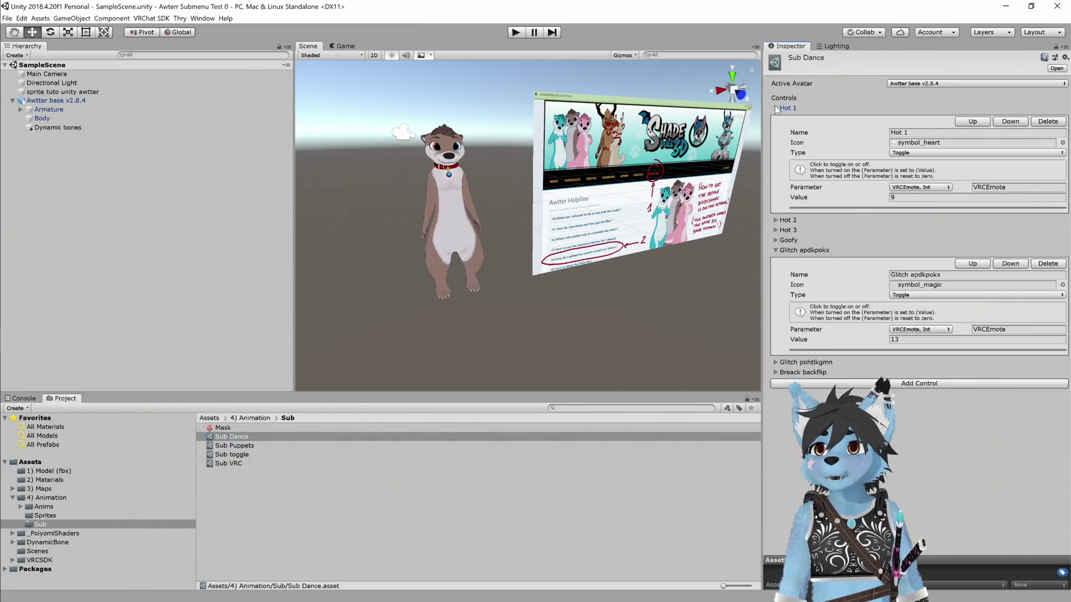
click(778, 109)
click(777, 109)
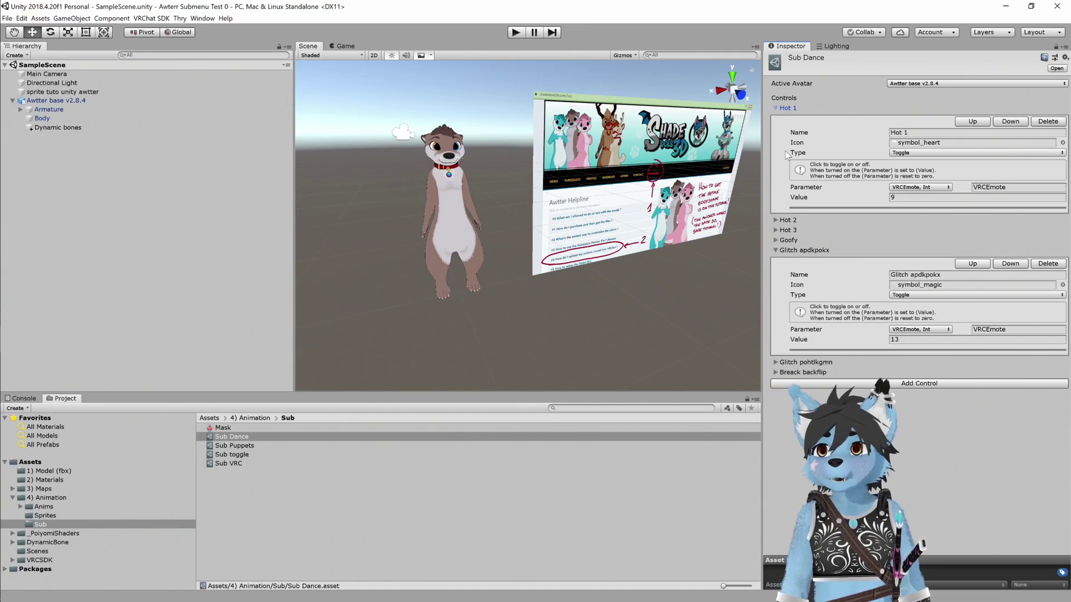
click(776, 108)
click(776, 108)
click(776, 108)
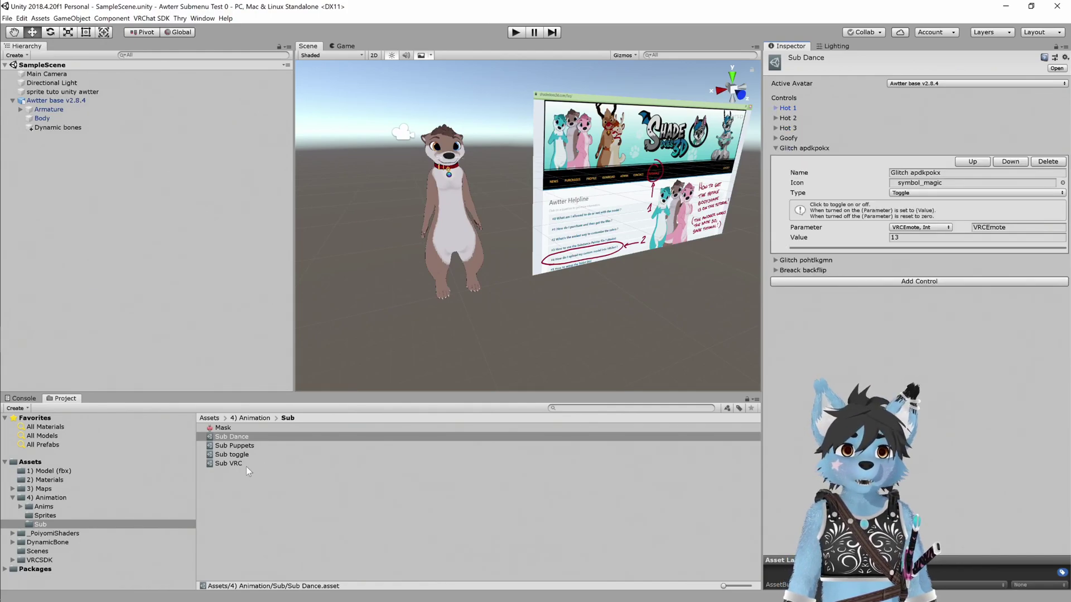
- Create a VRChat Expressions Menu asset in the Sub folder and name it Sub Hot
right_click(232, 476)
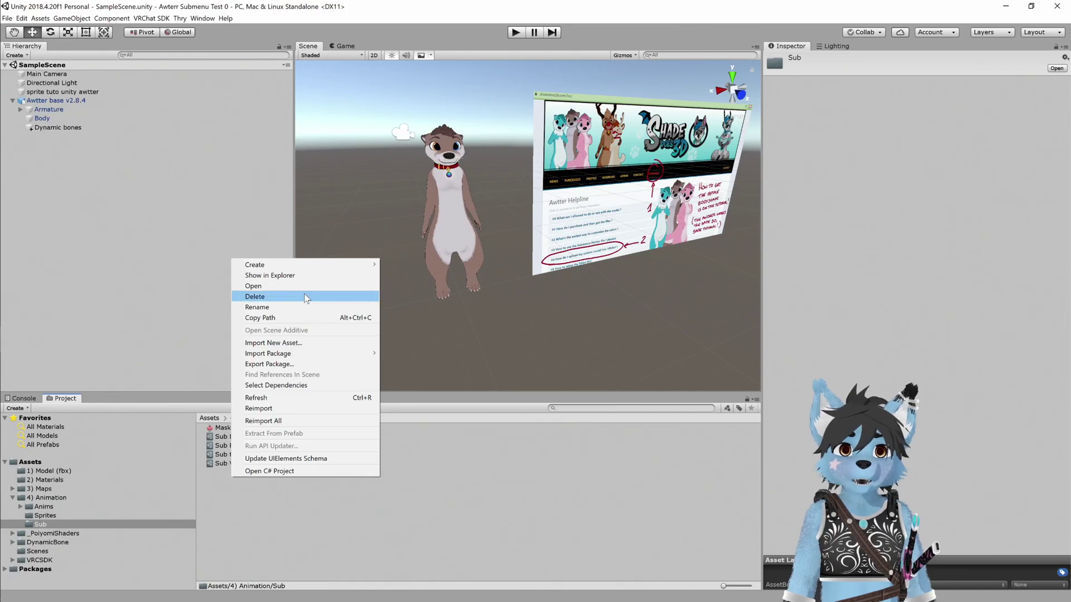
mouse_move(310, 262)
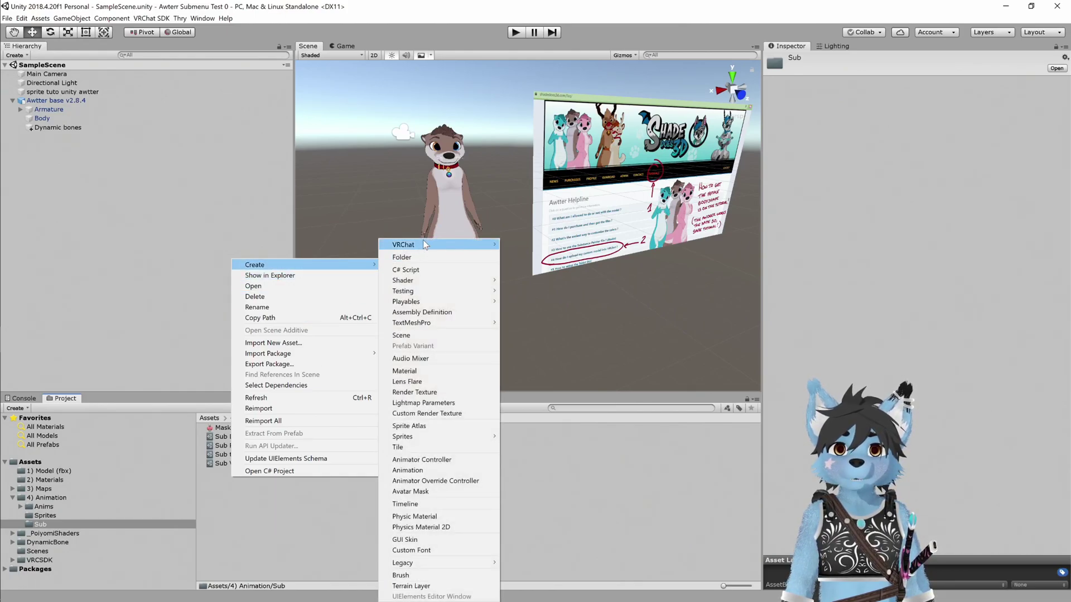
mouse_move(425, 243)
mouse_move(533, 245)
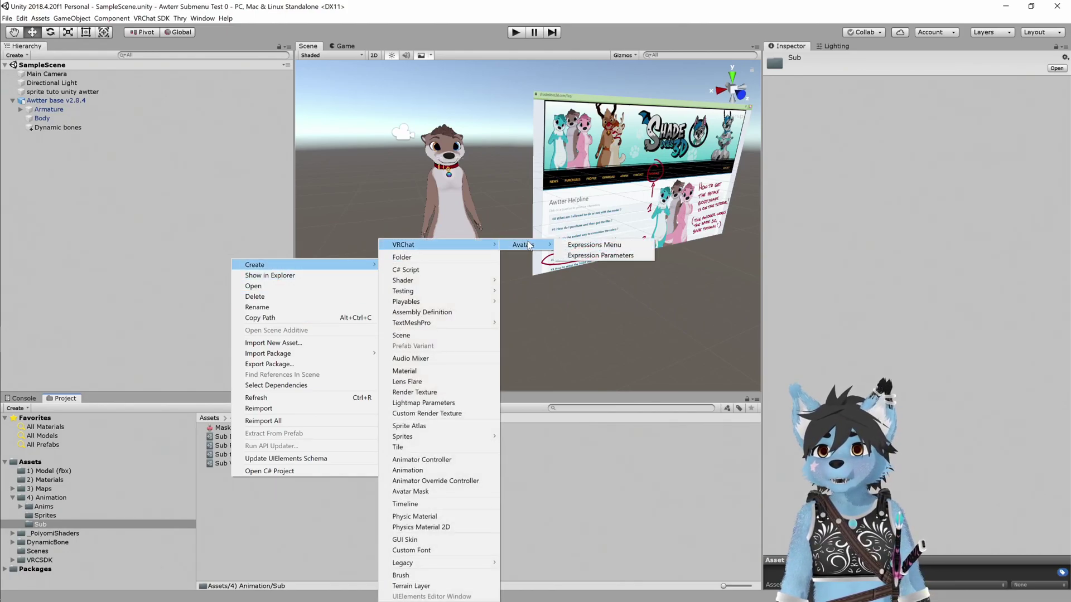
click(599, 248)
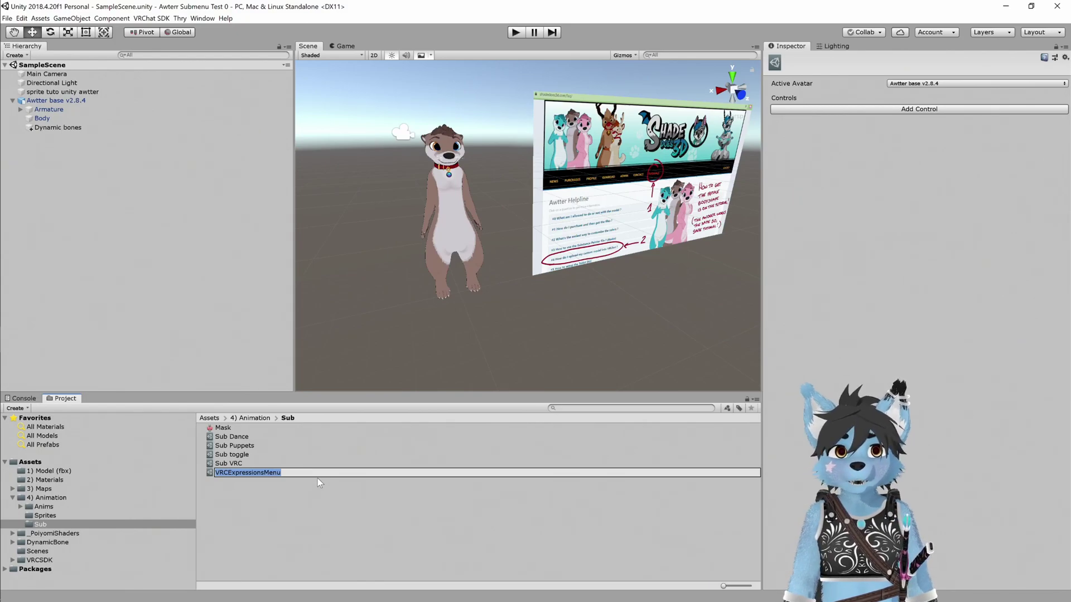
text(Sub )
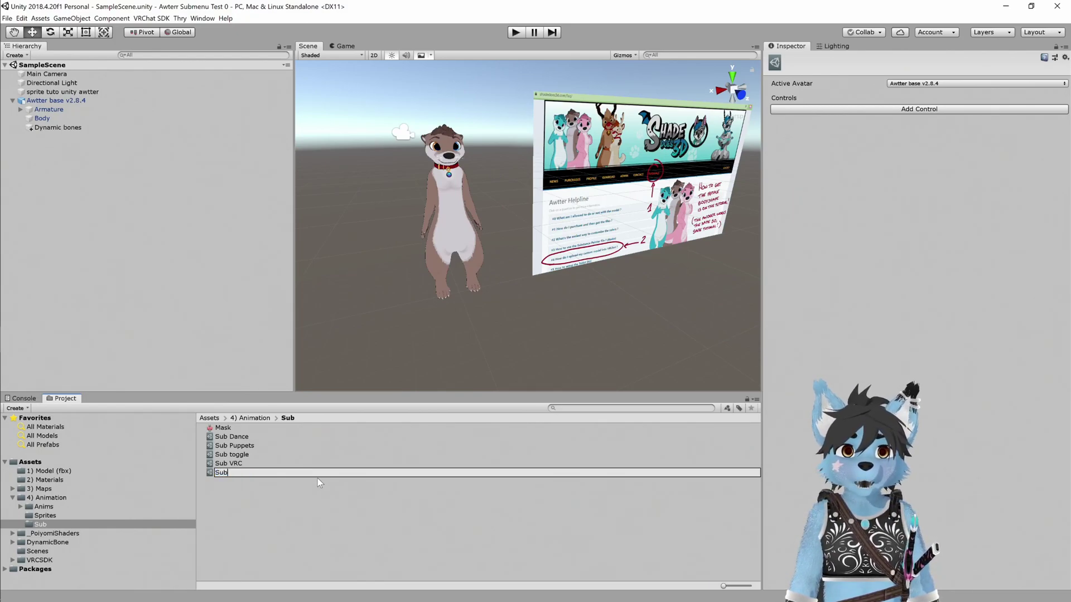
text(Ho)
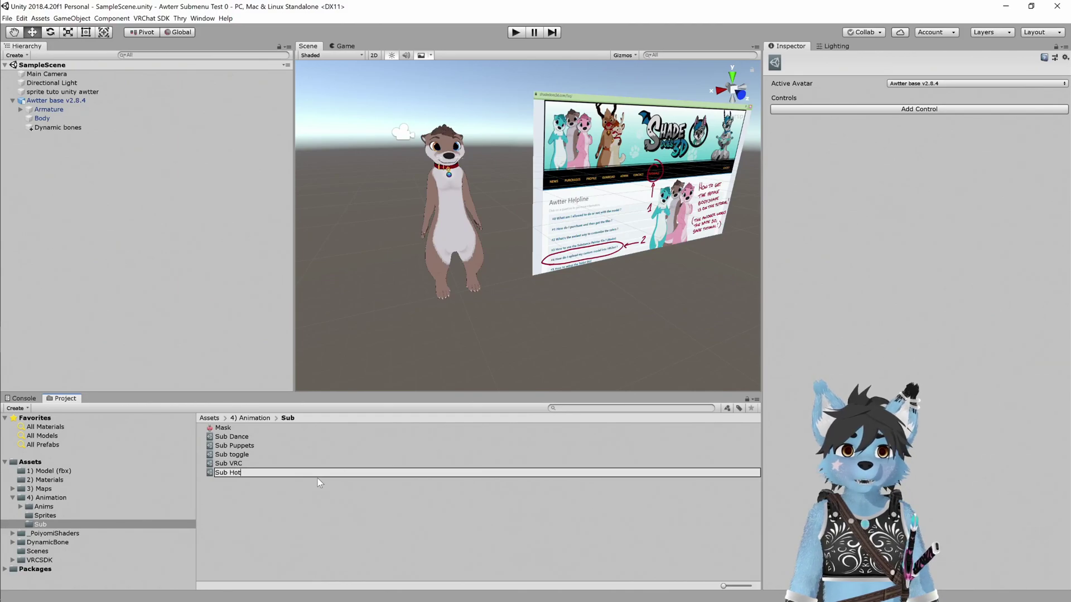
text(t)
key(Return)
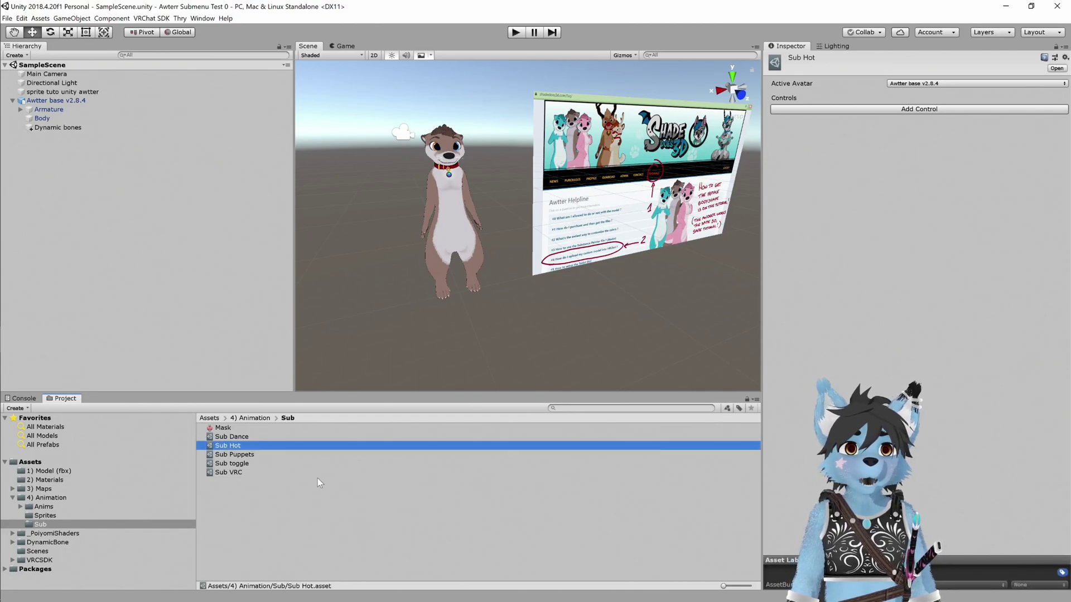
- After checking Sub Dance for reference, add a default Button control, New Control, to Sub Hot
click(273, 437)
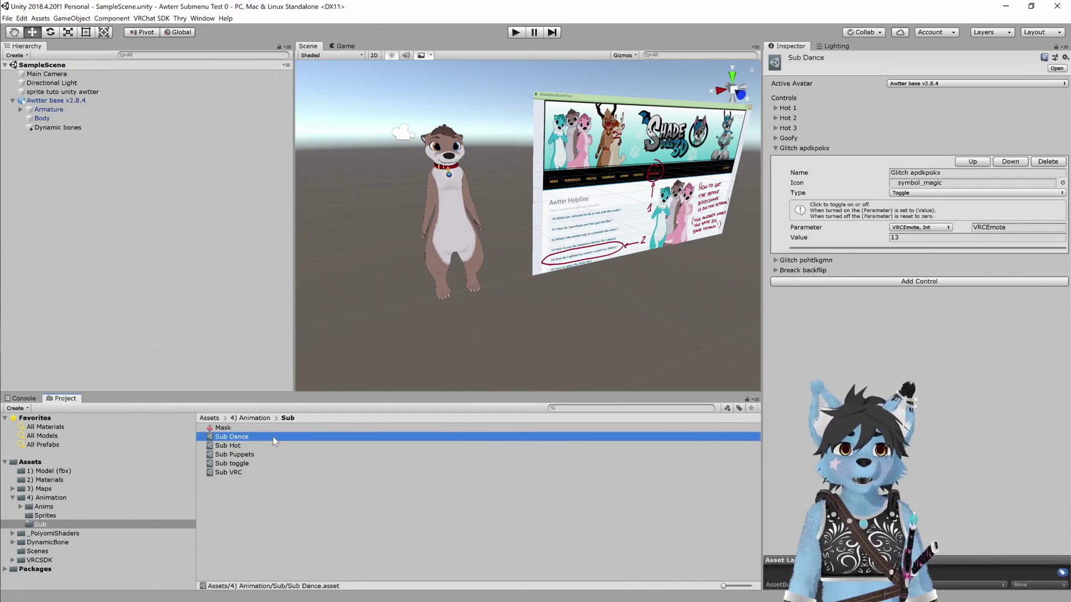
click(233, 447)
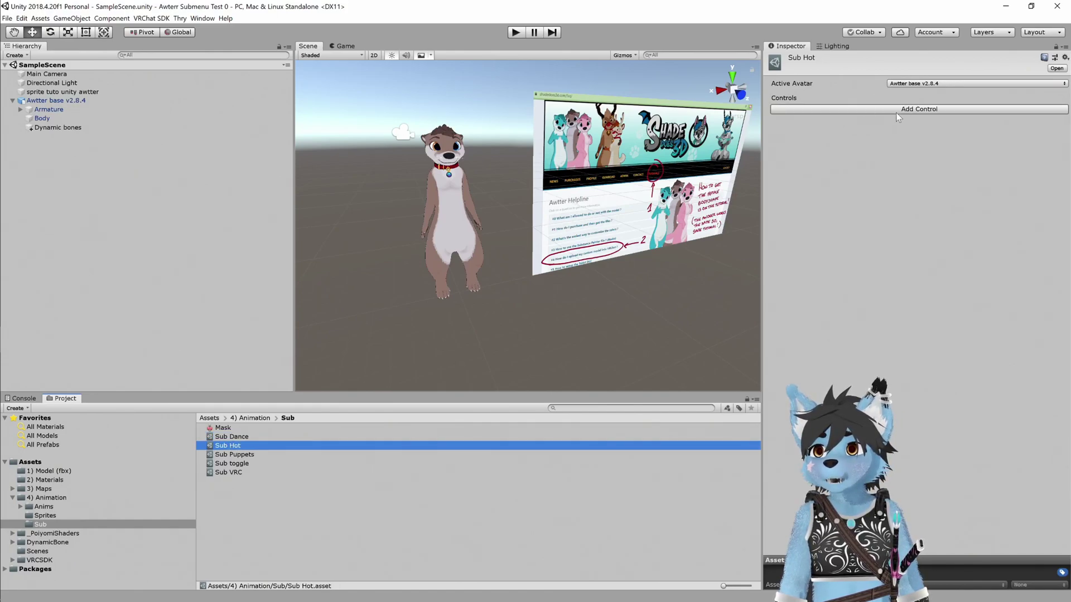
click(896, 110)
click(777, 108)
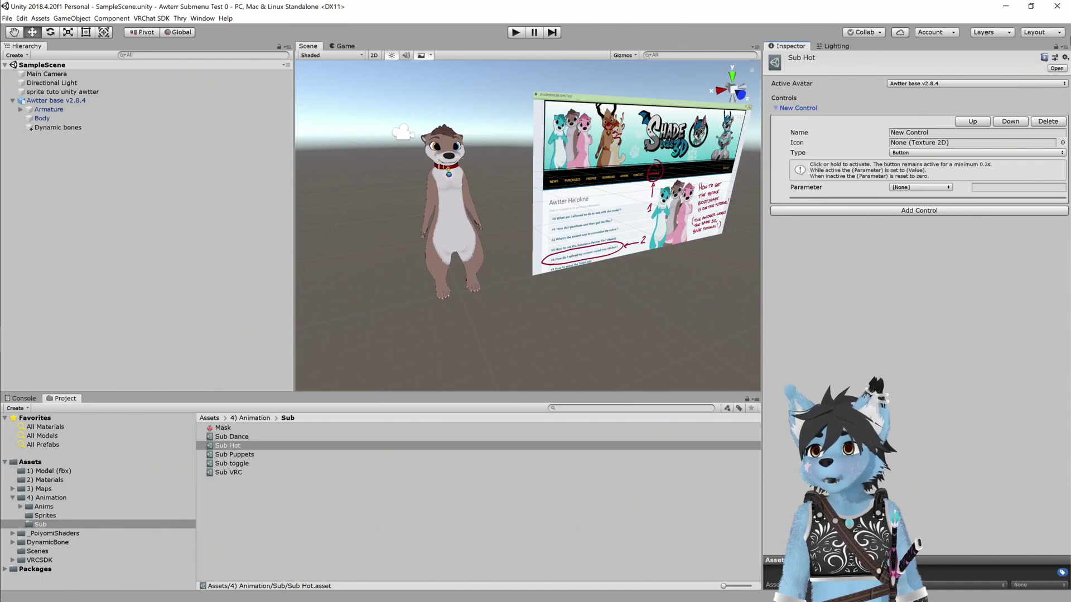
click(1064, 48)
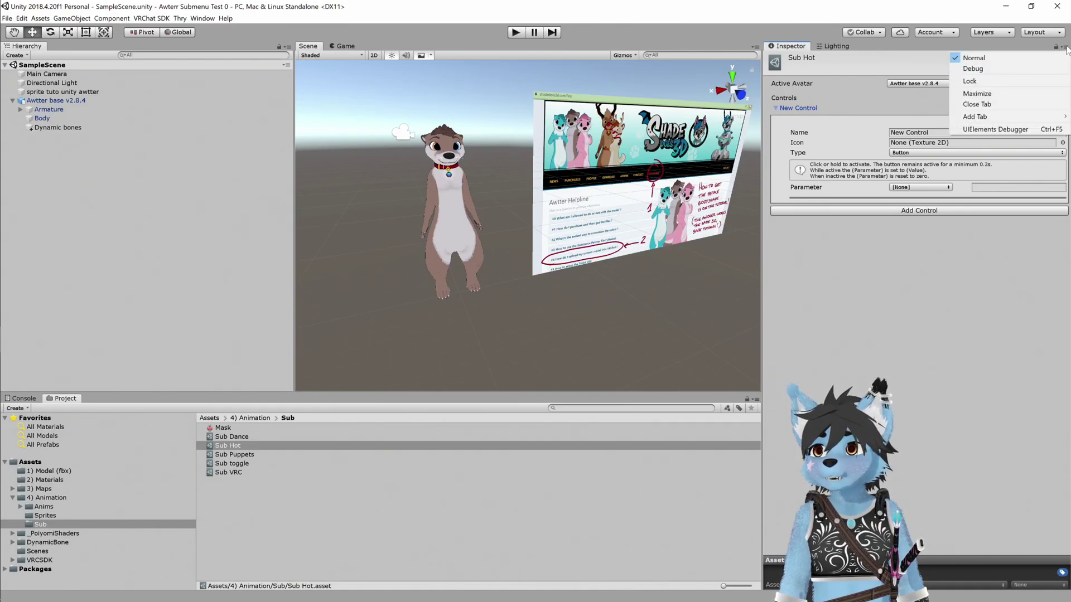
- Add a second Inspector, lock it on Sub Dance, and dock it beside the Scene view
mouse_move(982, 119)
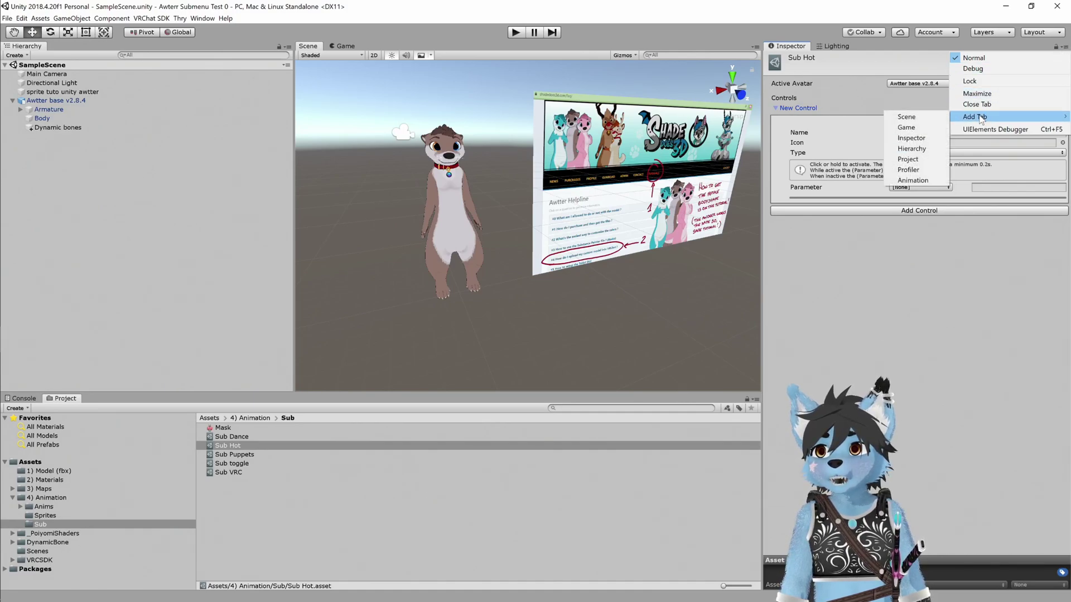
click(913, 138)
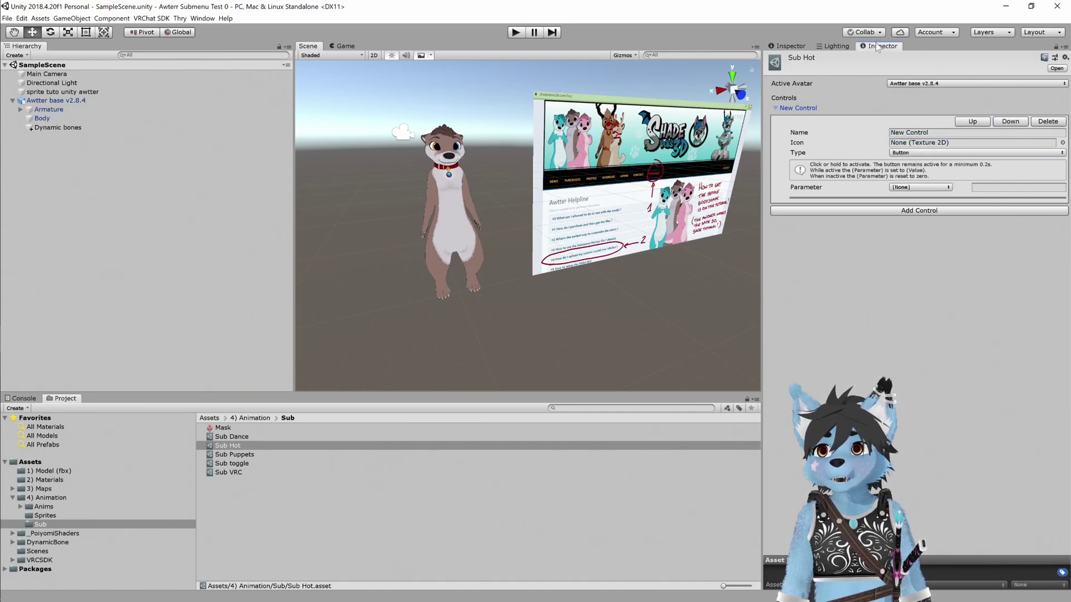
drag(877, 45, 835, 49)
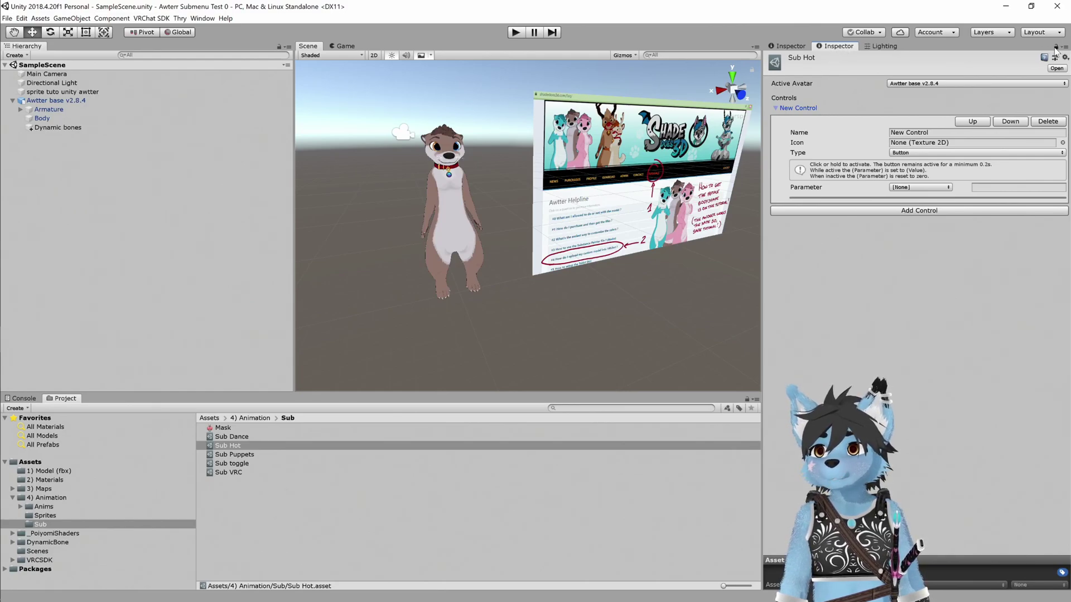
click(791, 47)
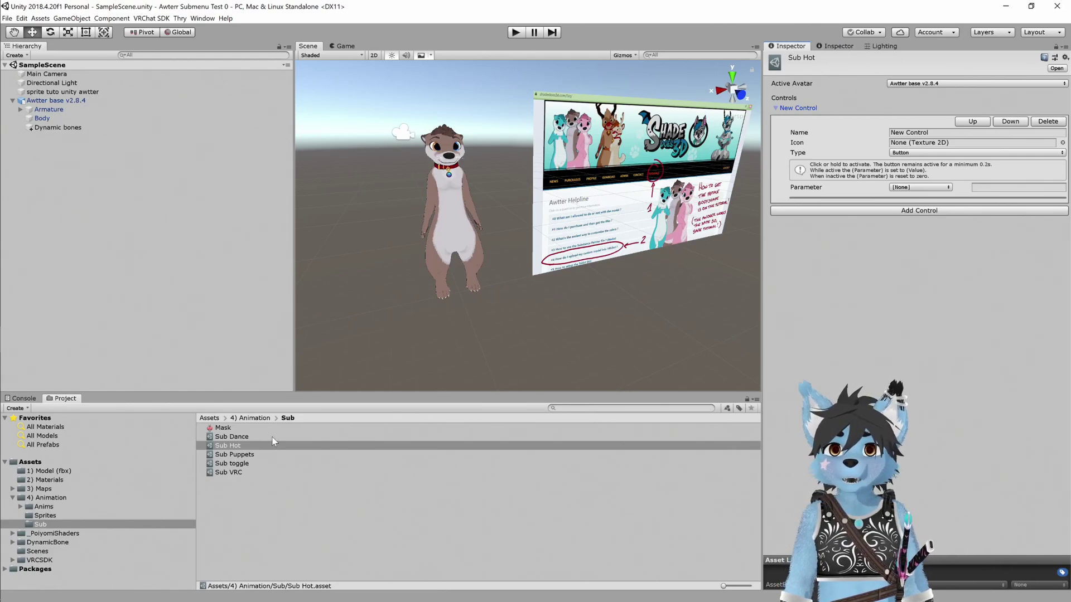
click(231, 437)
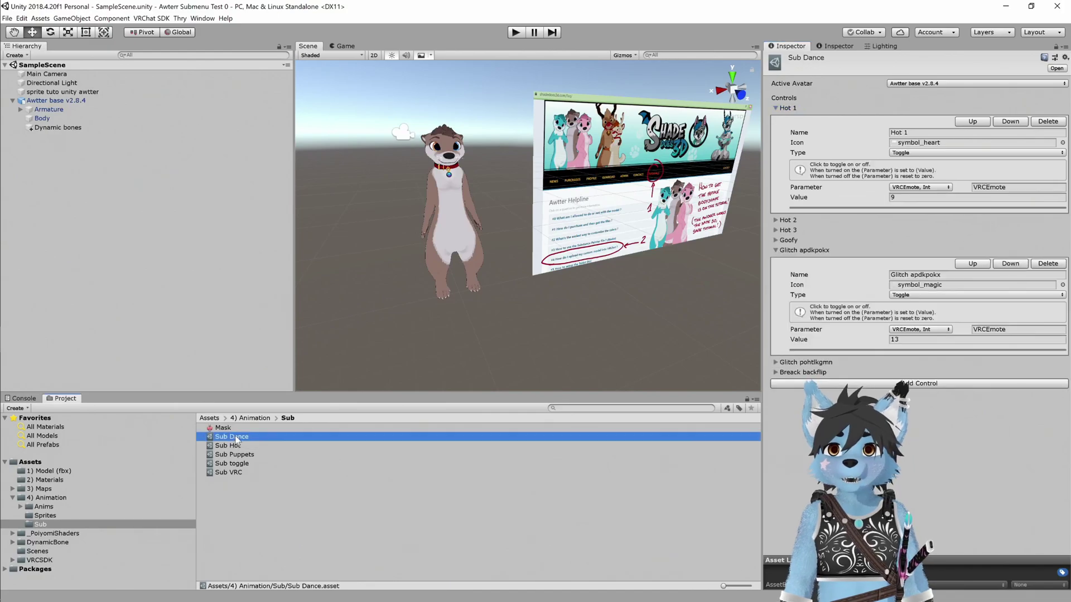
click(1056, 47)
drag(796, 48, 398, 55)
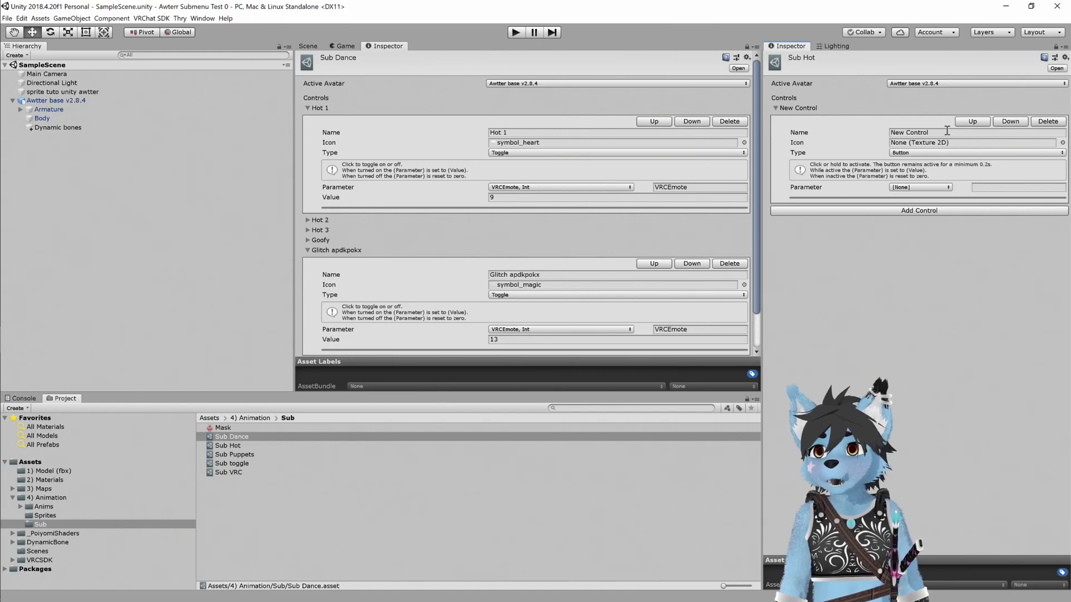
- Make the control Hot 1, a symbol_heart Toggle on VRCEmote with value 9, and add another control
click(913, 133)
text(Hot 1)
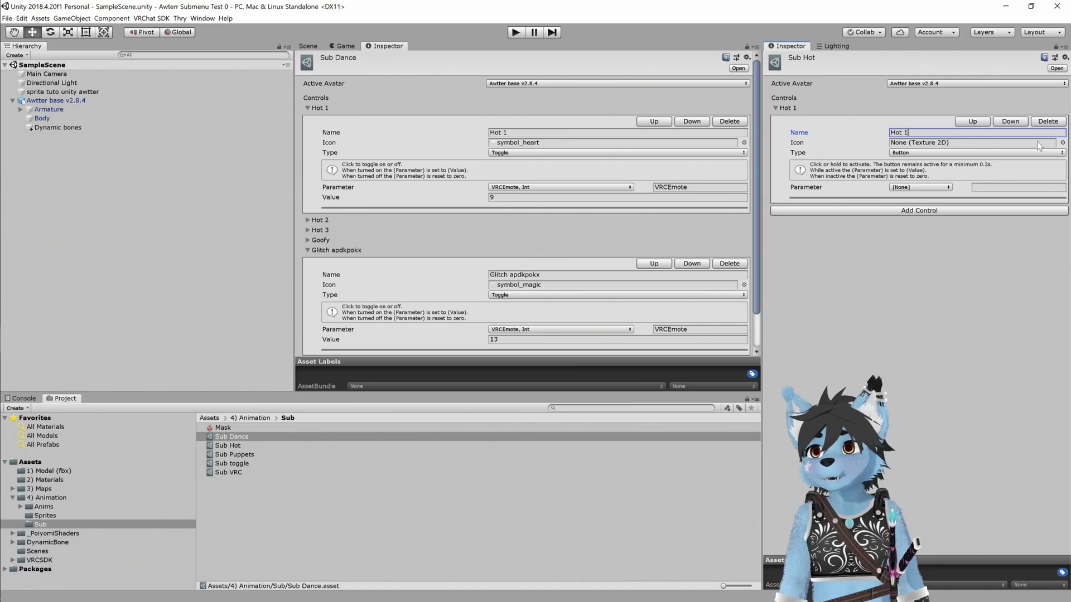
click(1062, 143)
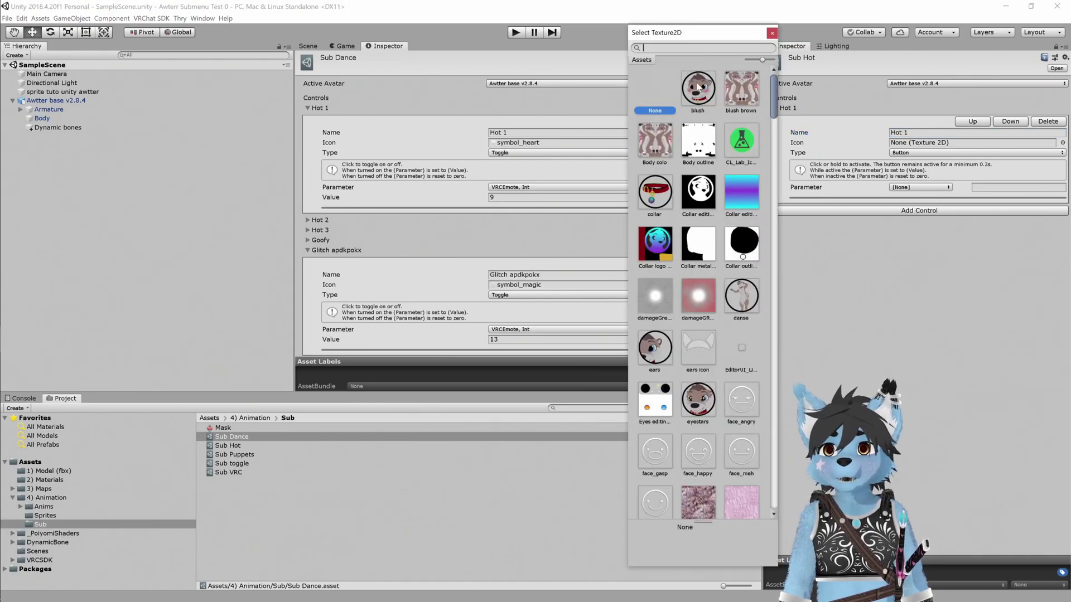
text(sym)
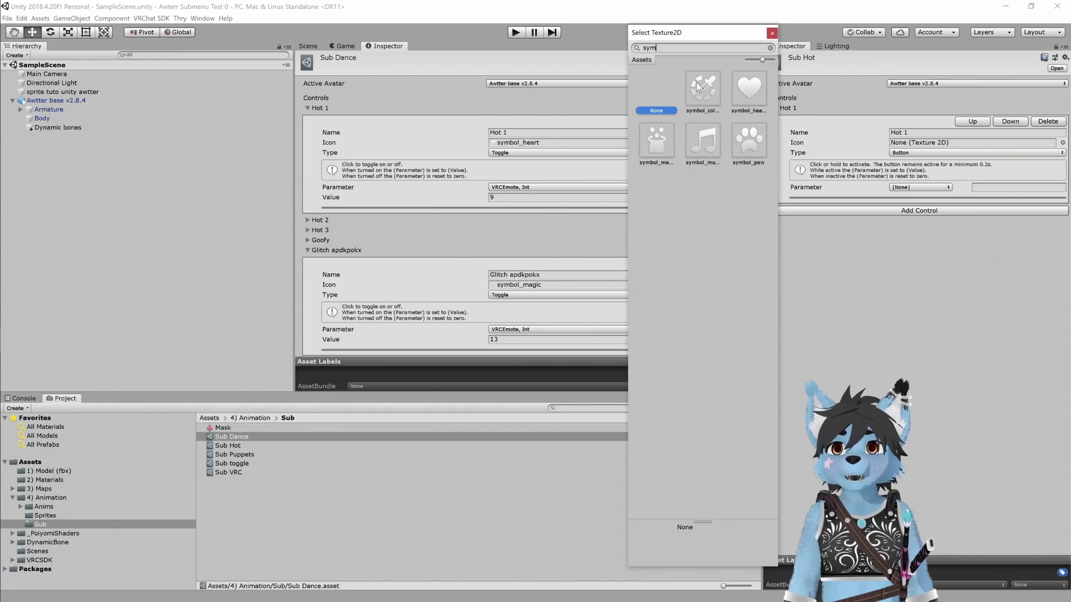
click(754, 100)
click(779, 46)
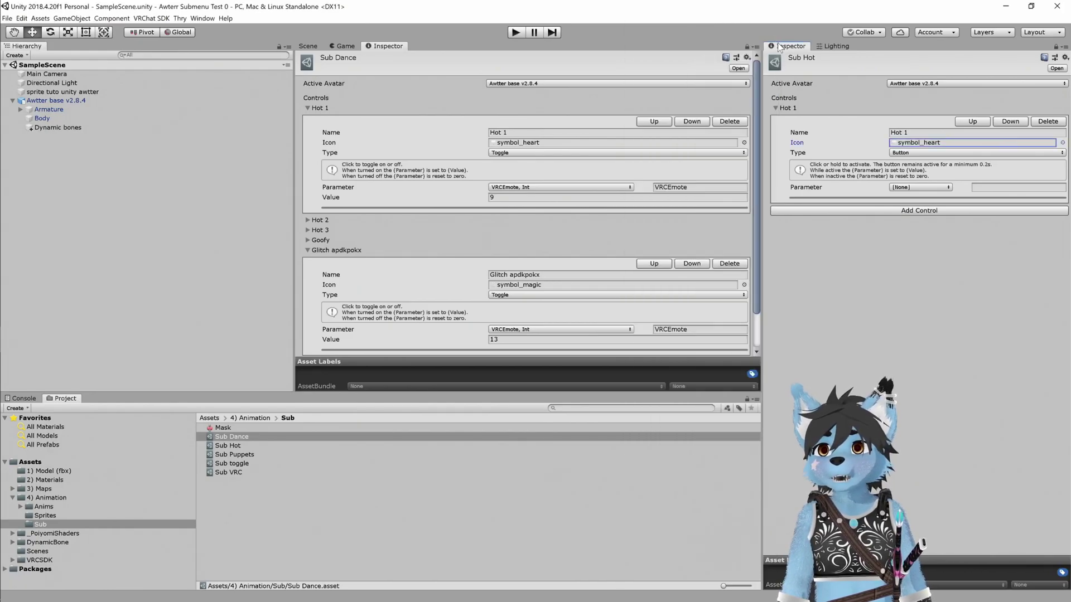
click(914, 152)
click(914, 170)
click(915, 187)
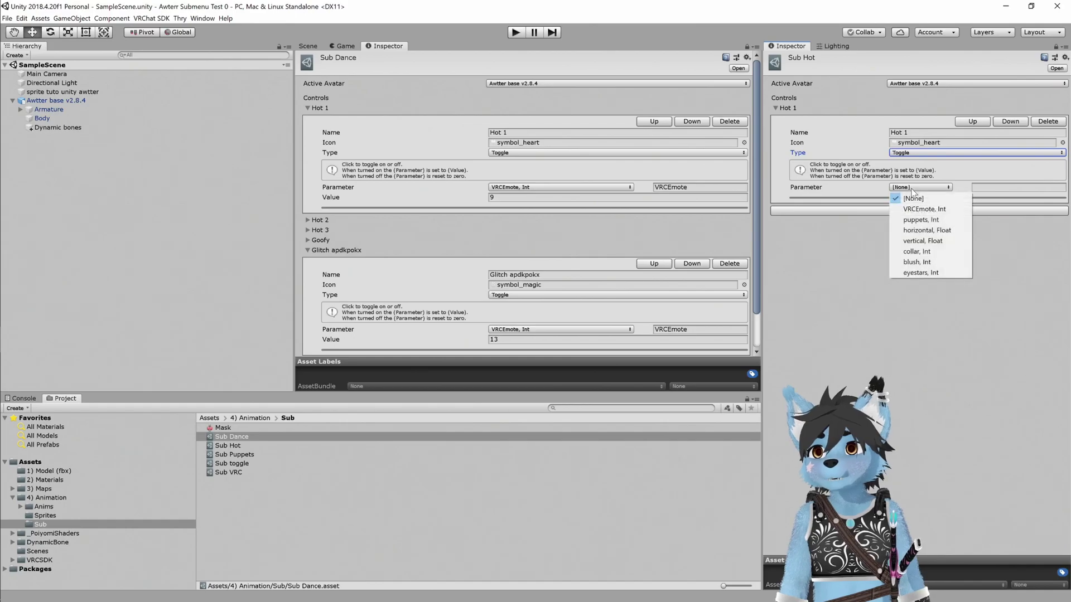
click(933, 203)
click(936, 196)
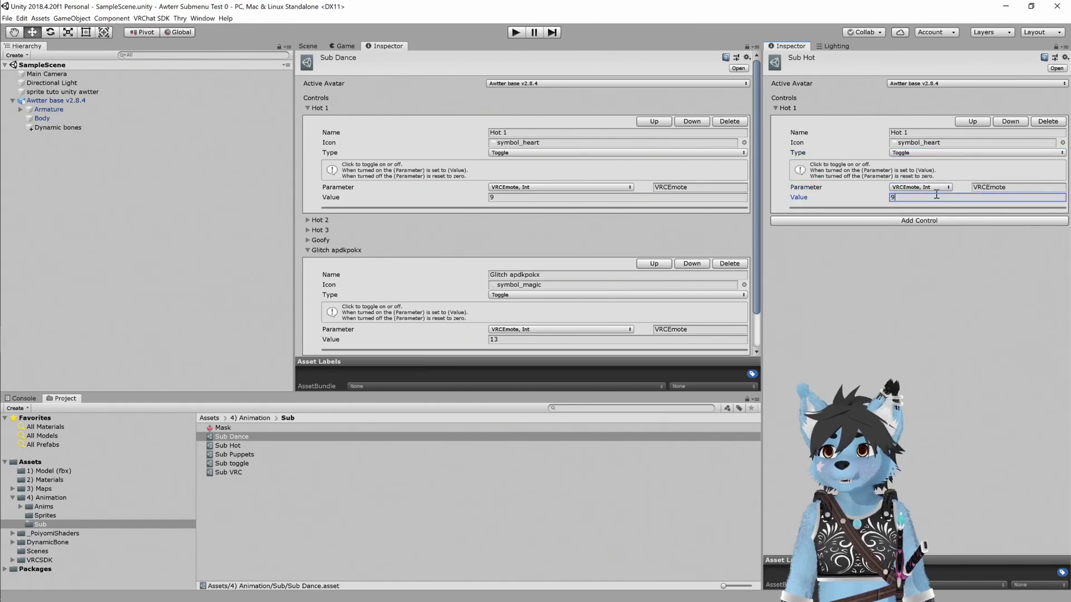
click(955, 222)
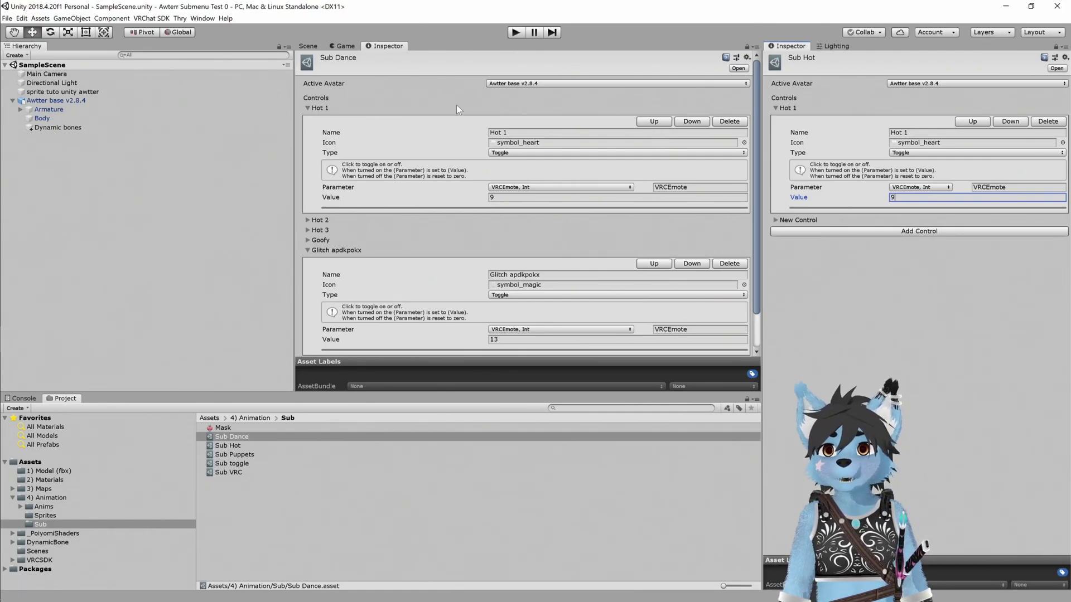
- Delete Hot 1 from Sub Dance and name Sub Hot's second control Hot 2 with a symbol_heart icon
click(729, 122)
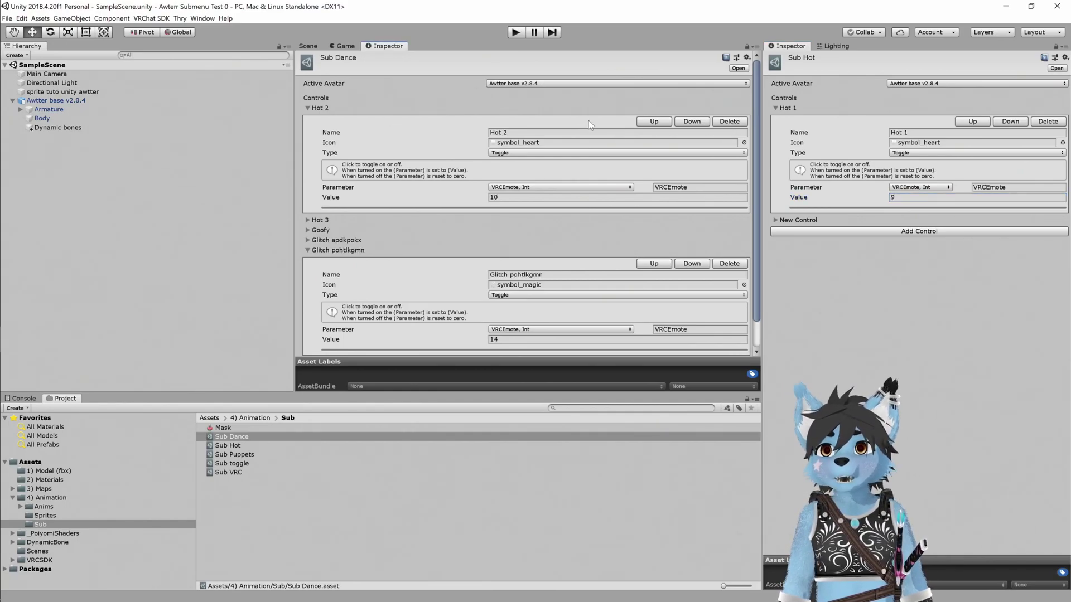
click(774, 220)
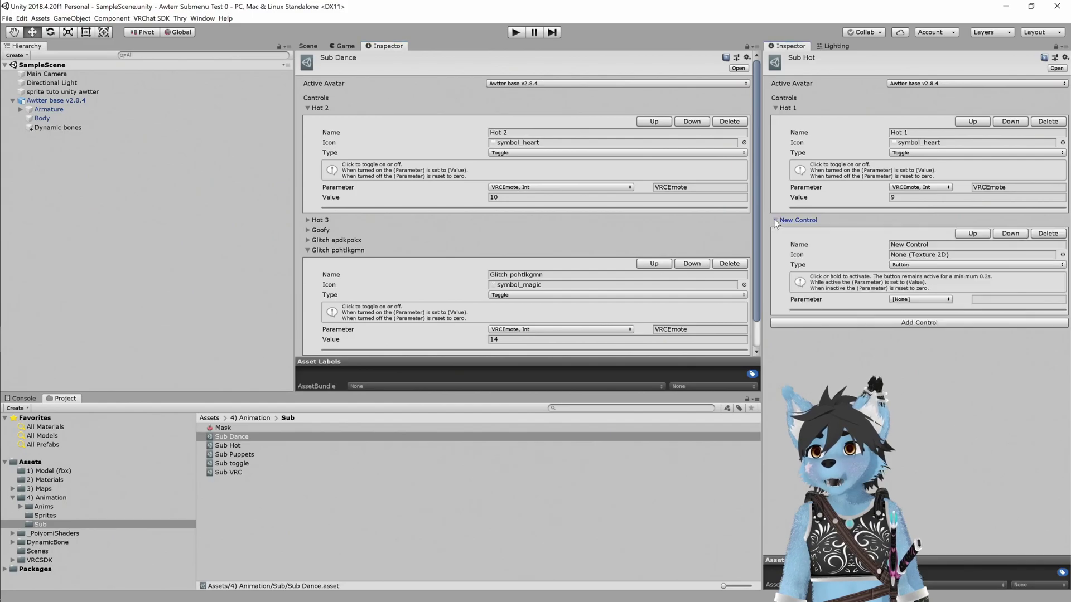
click(947, 244)
text(Ho2)
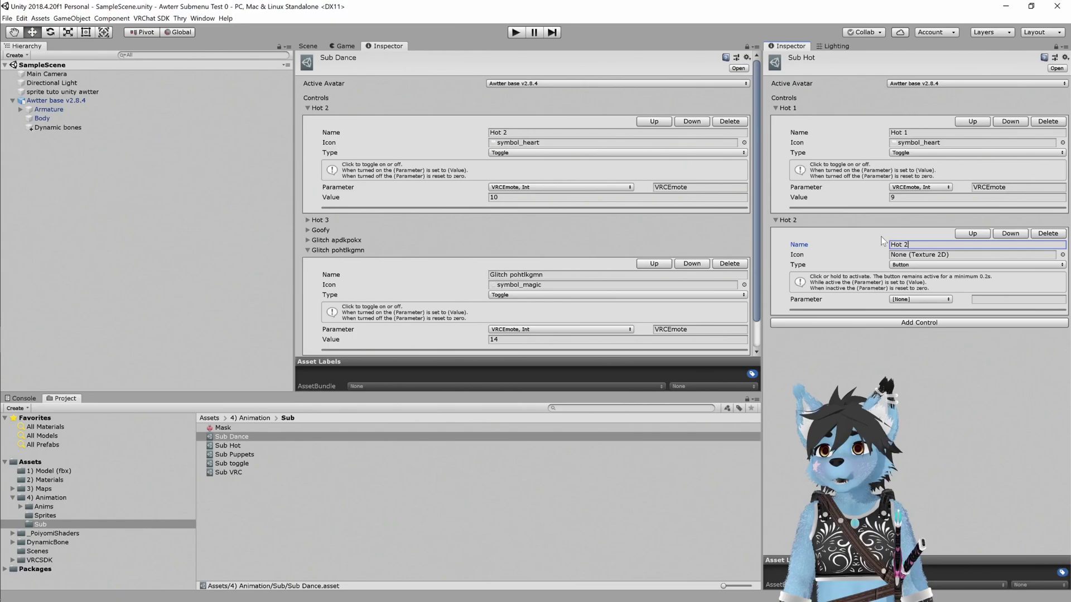
click(1061, 254)
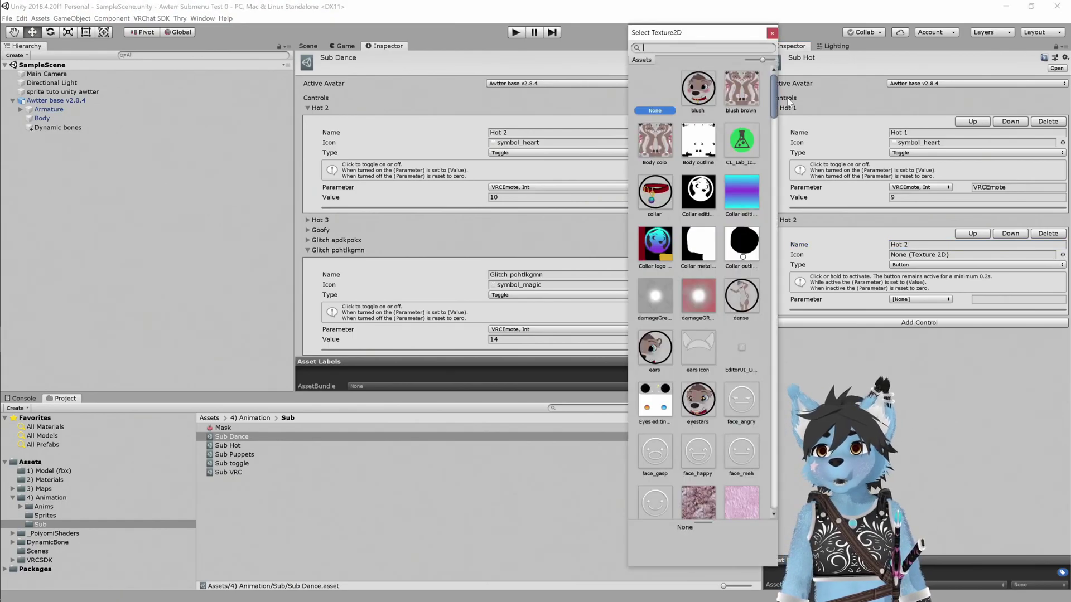
text(sym)
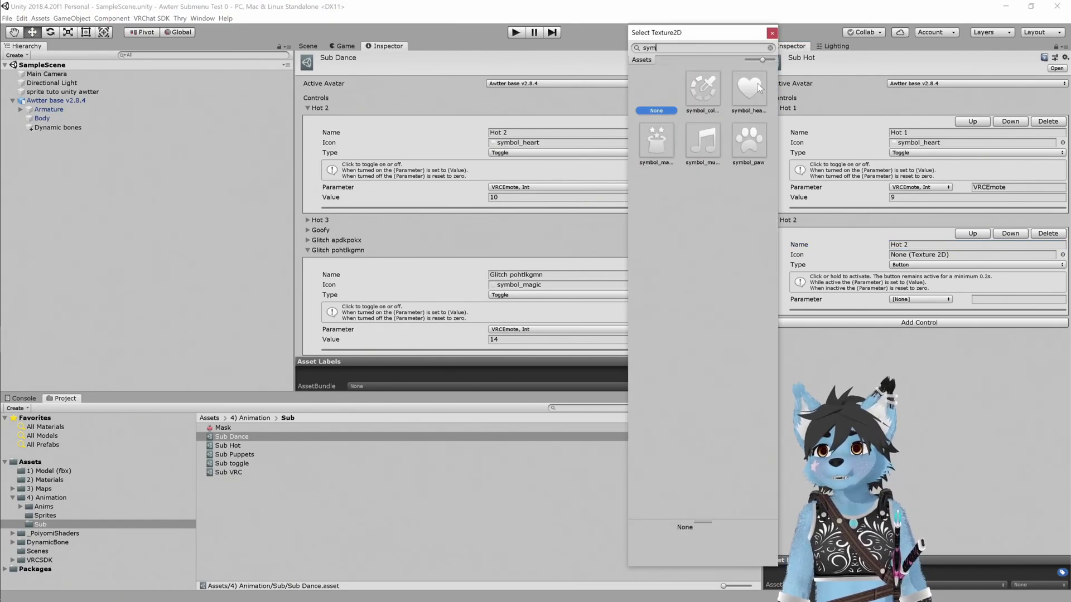
click(749, 87)
click(772, 32)
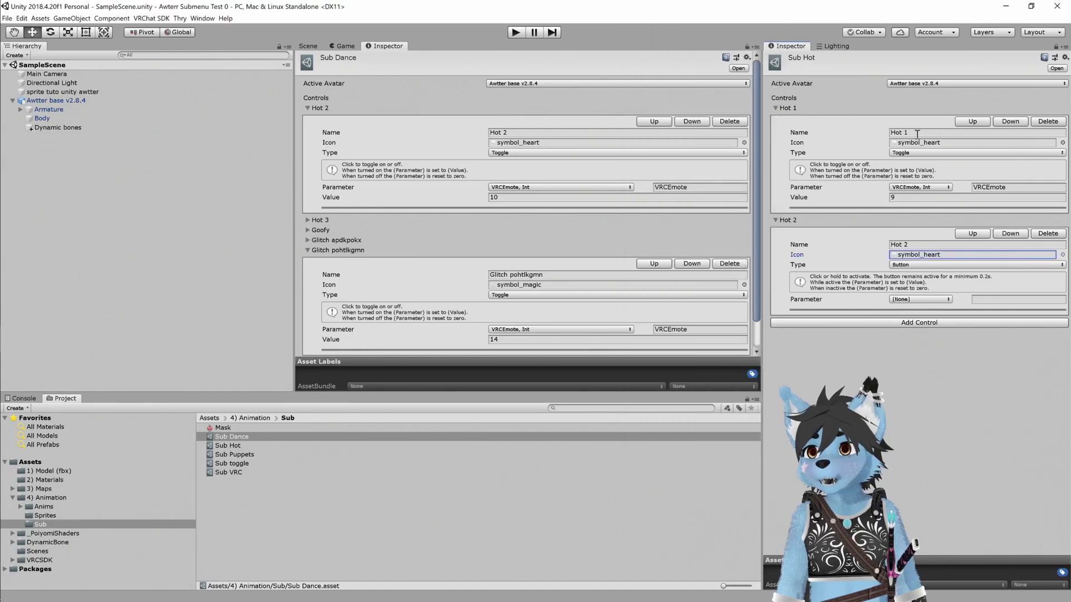
- Make Hot 2 a Toggle on VRCEmote with value 10, comparing against Sub Dance's Hot 2
click(920, 265)
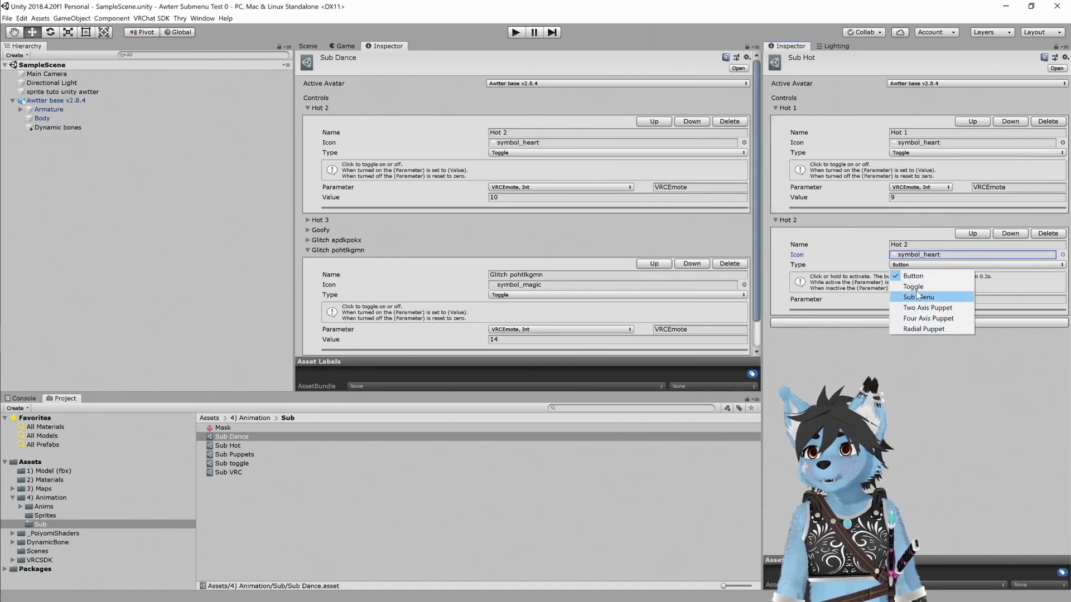
click(913, 287)
click(916, 299)
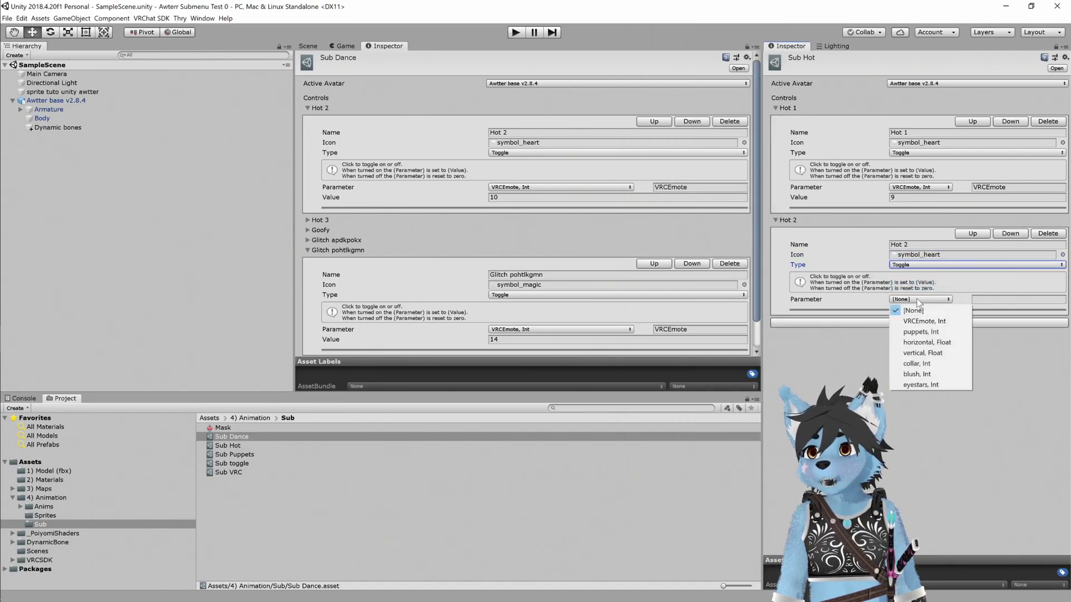
click(925, 321)
click(872, 309)
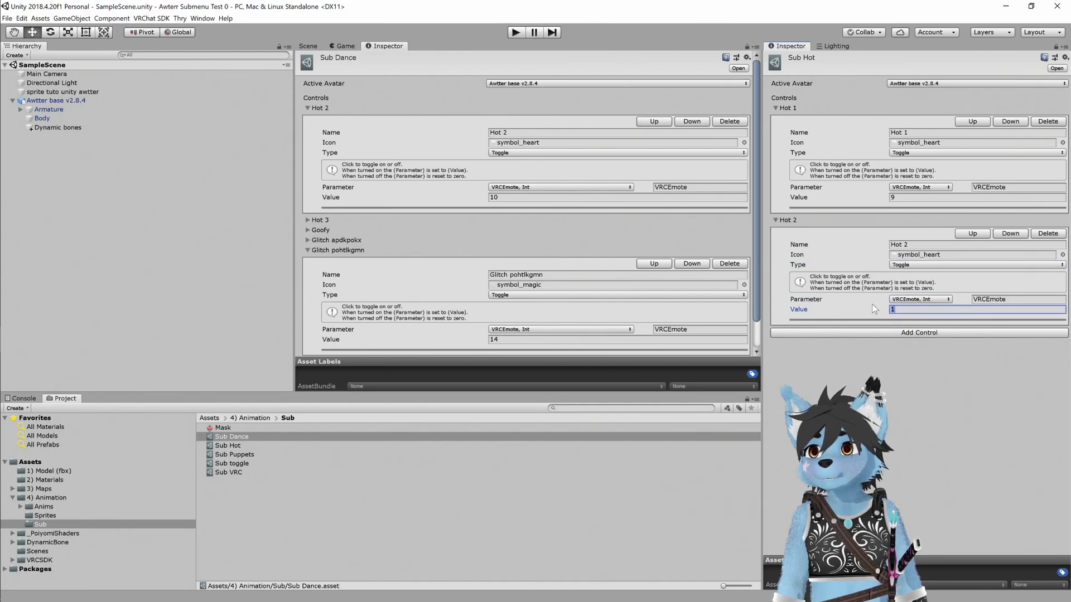
text(10)
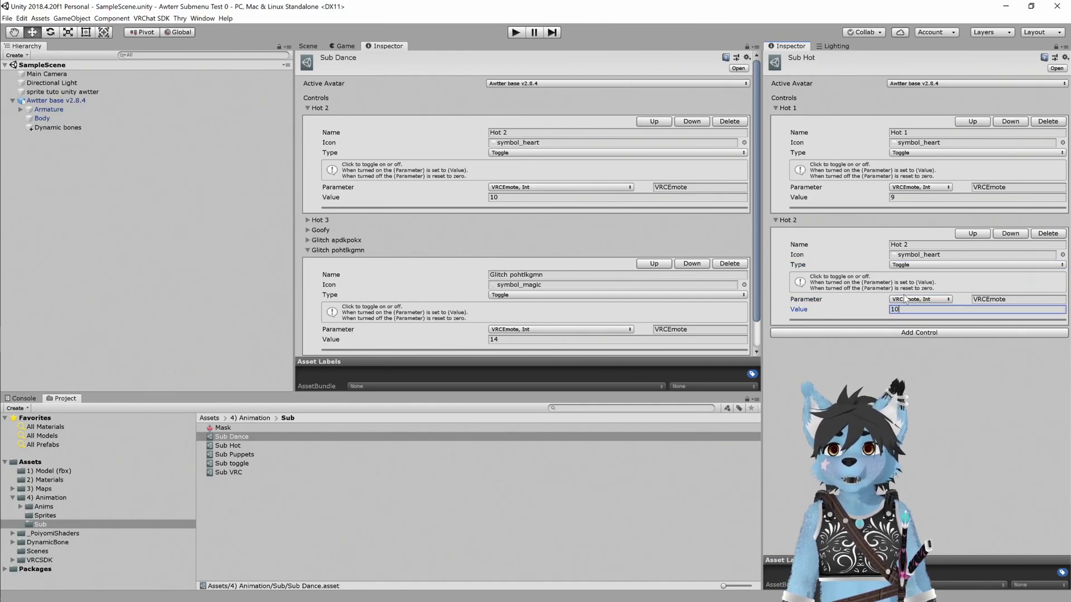
click(306, 108)
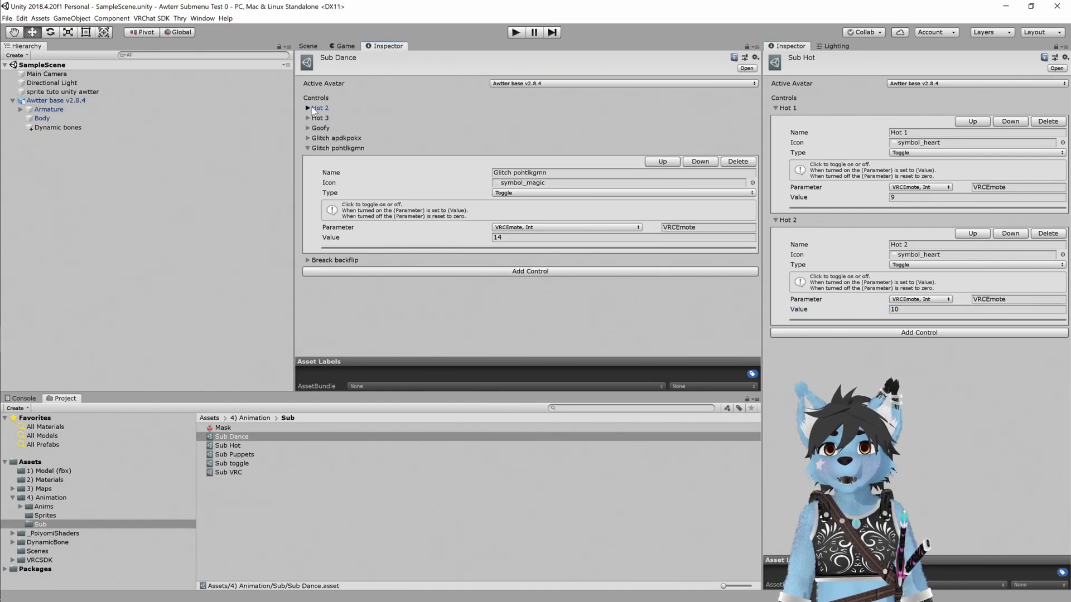
click(313, 108)
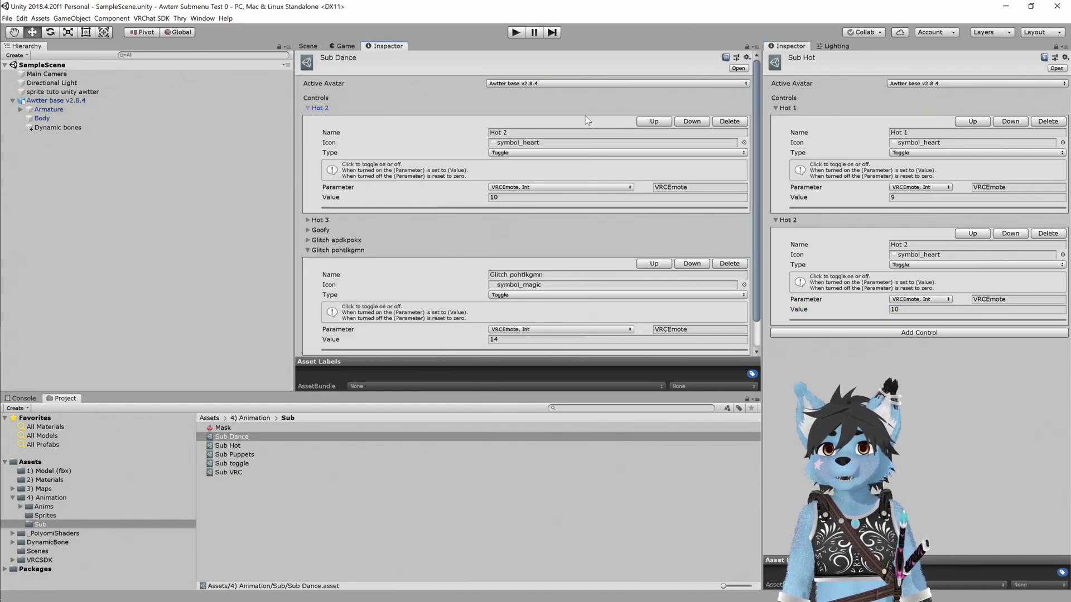
- Delete Hot 2 from Sub Dance and add a third Sub Hot control named Hot 3
click(730, 121)
click(810, 332)
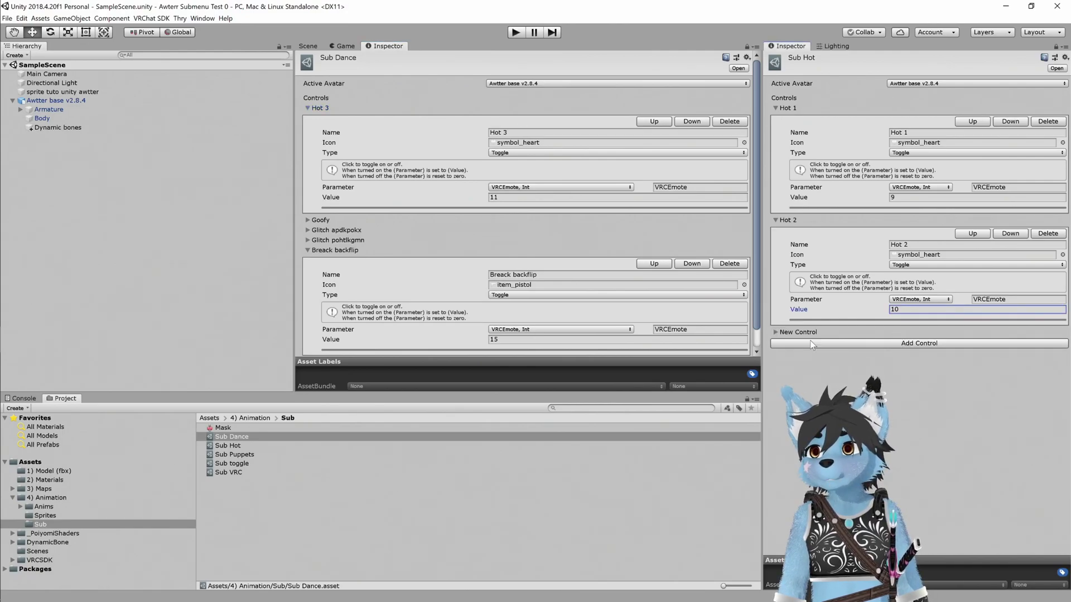
click(797, 332)
click(775, 332)
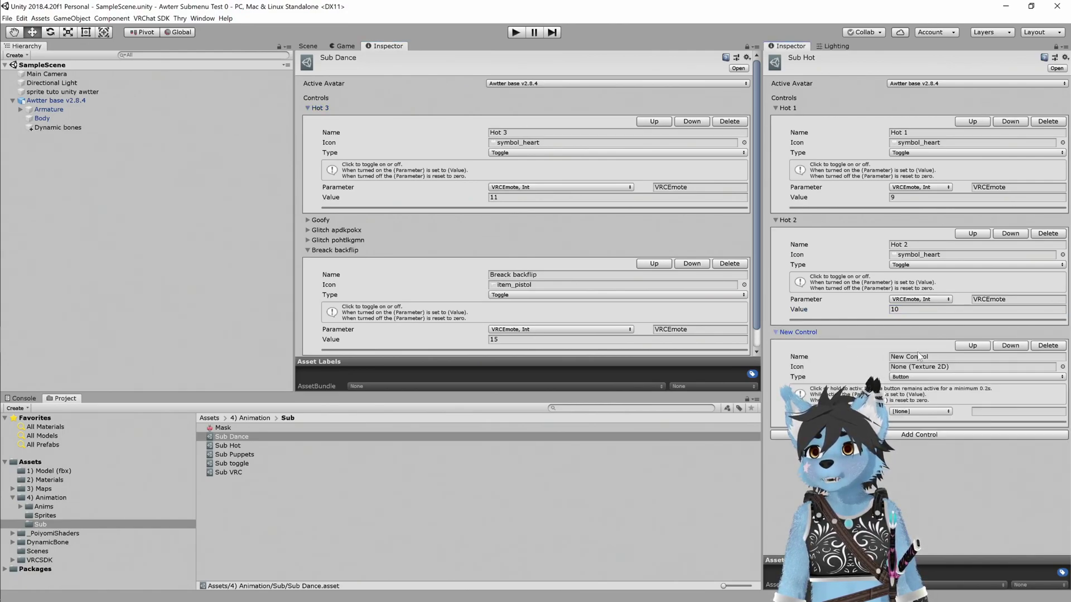
click(919, 355)
text(Hot )
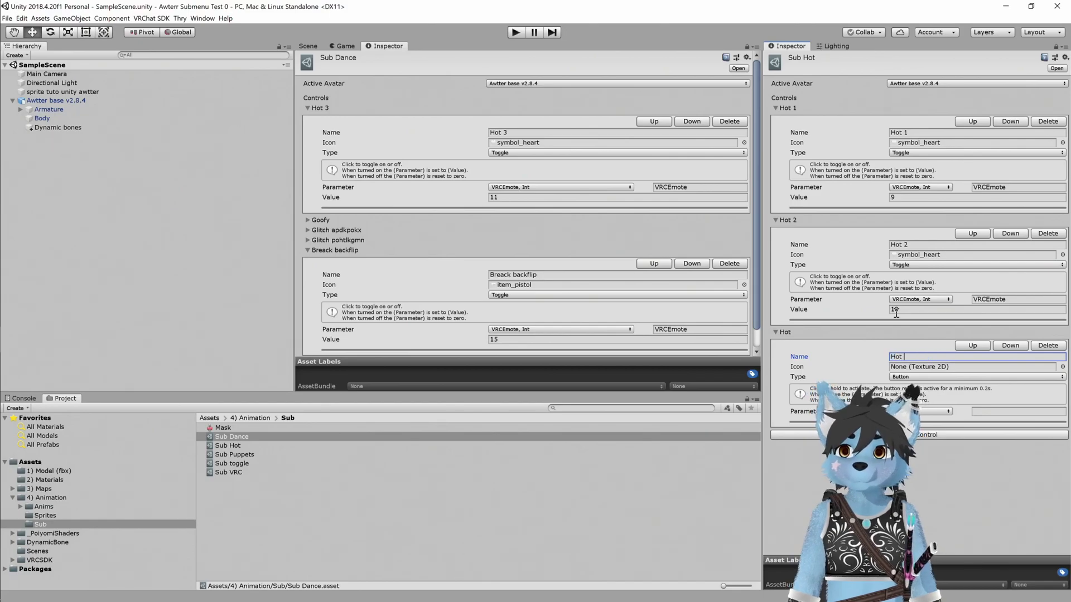
text(3)
- Give Hot 3 the symbol_heart icon and VRCEmote parameter, then delete Hot 3 from Sub Dance
click(1063, 367)
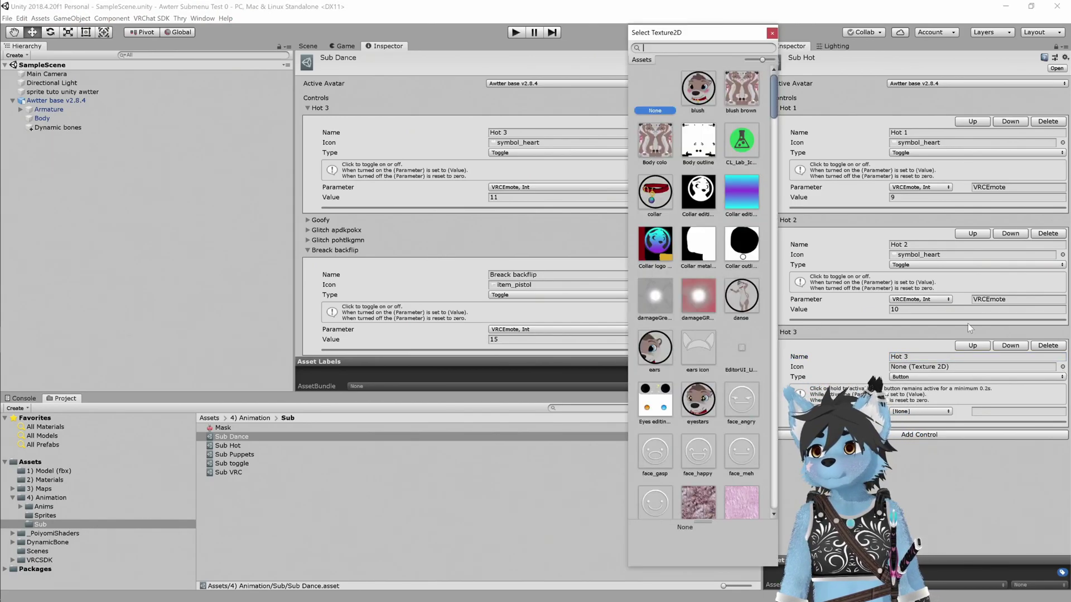
text(sy)
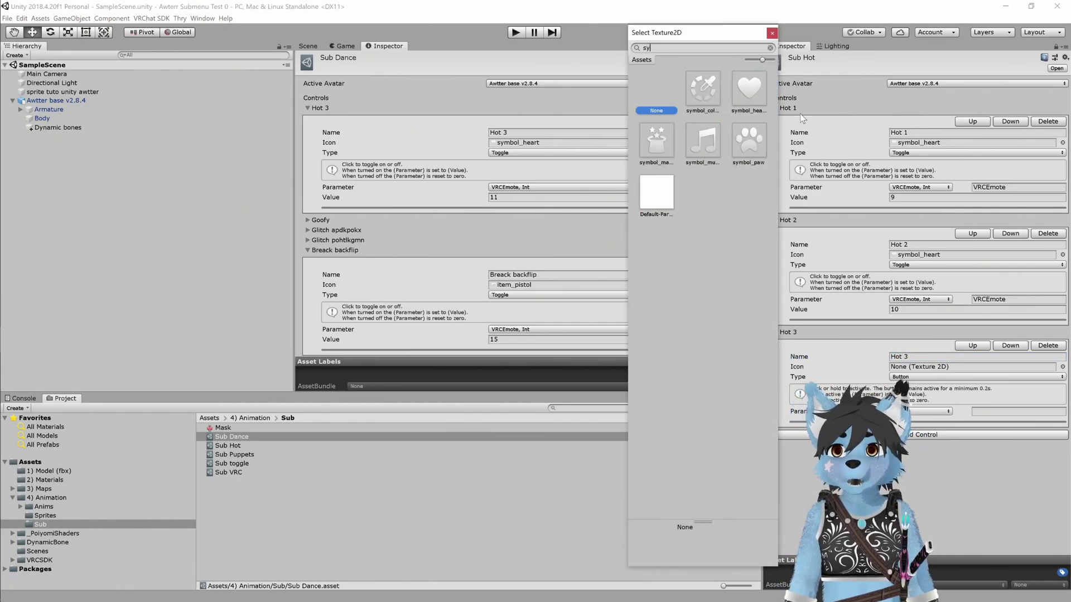
click(749, 88)
click(772, 33)
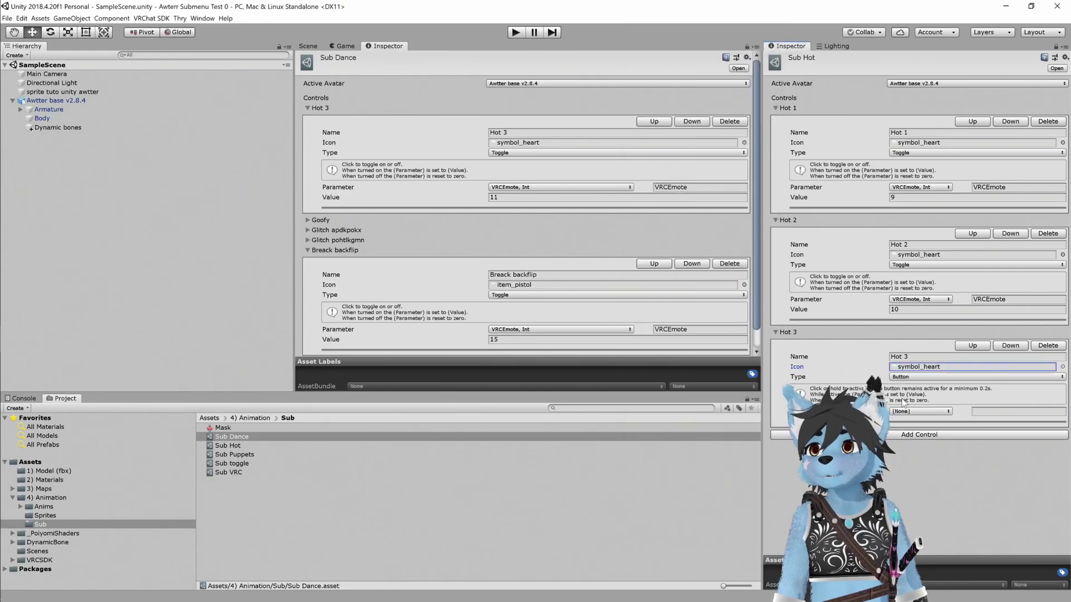
click(909, 411)
click(892, 433)
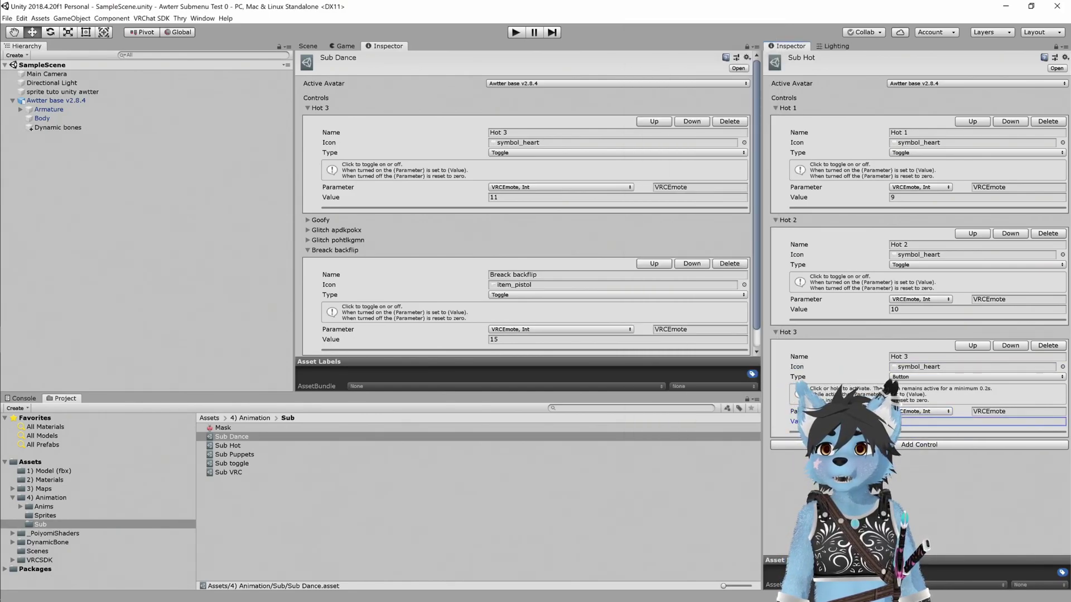
click(741, 123)
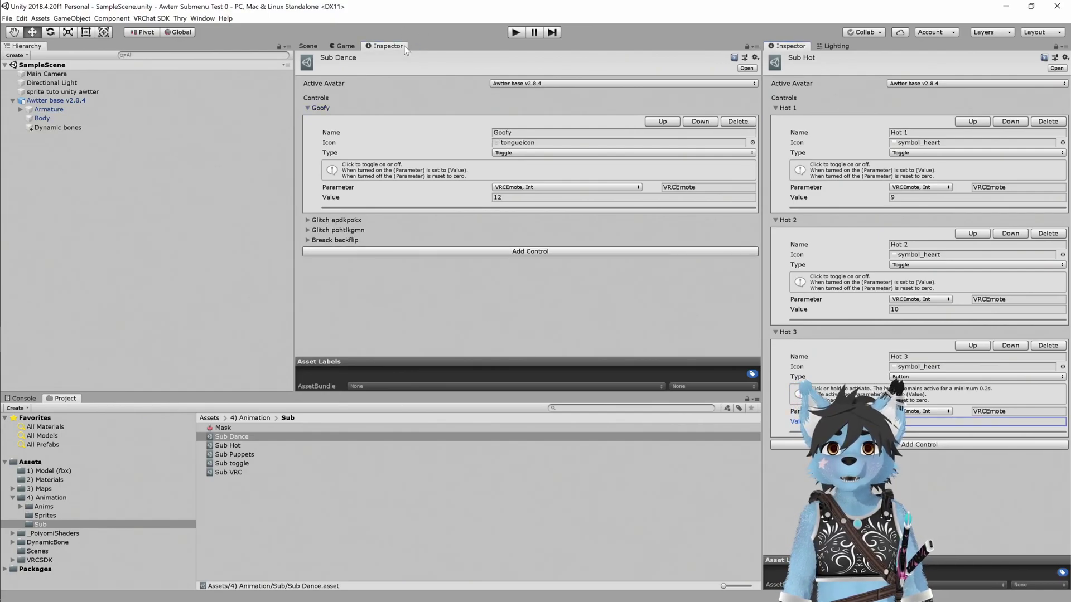
- Close the second Inspector tab and unlock the remaining Inspector so it follows the selection
right_click(387, 48)
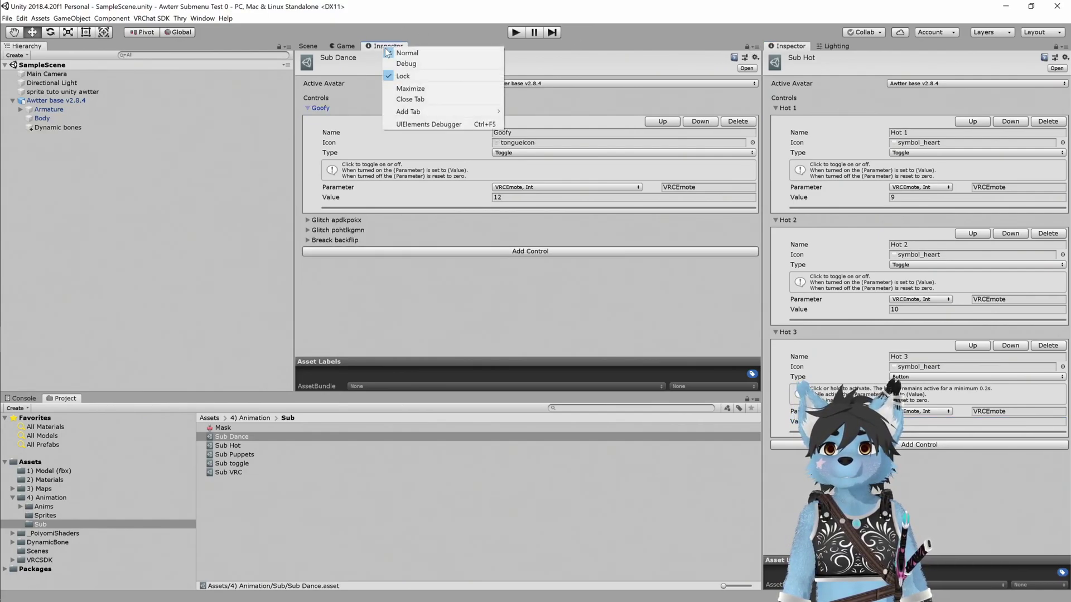
click(411, 99)
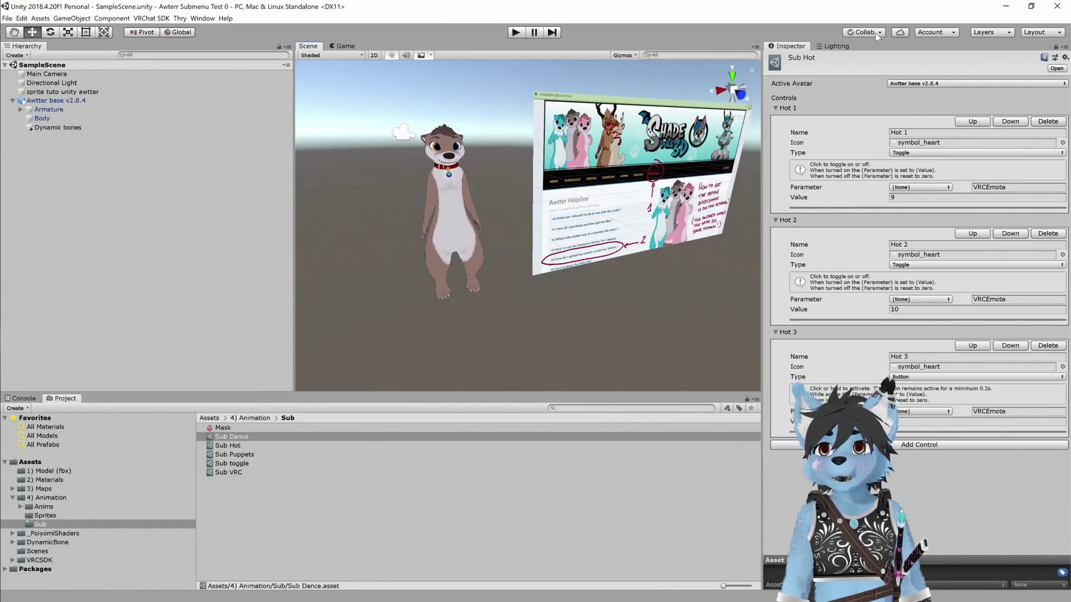
click(1055, 47)
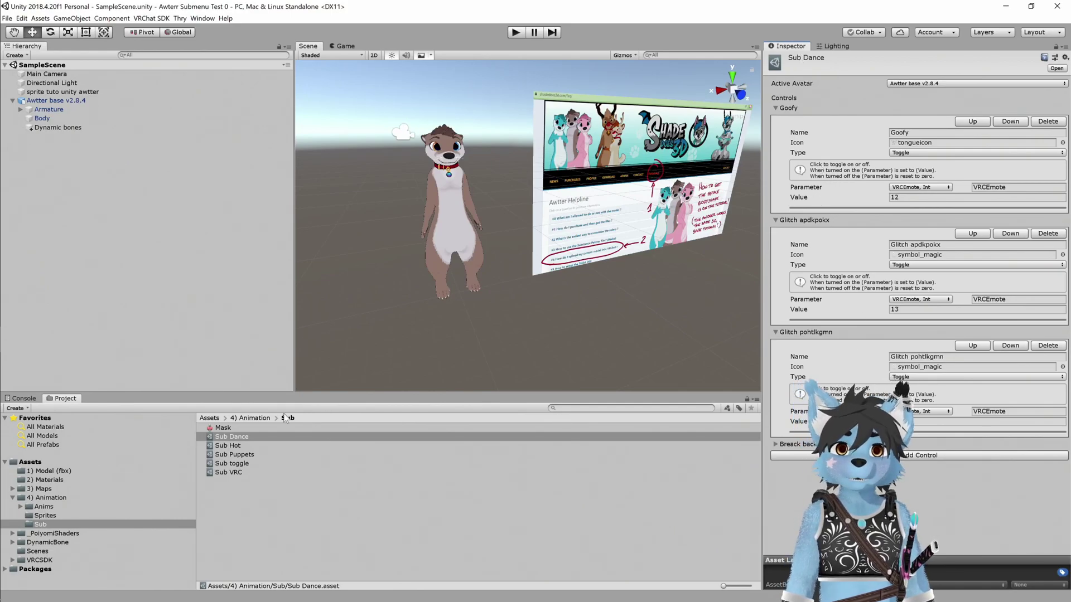
- Compare Sub Hot's controls with Sub Dance's in the Inspector, ending on Sub Hot
click(240, 446)
click(240, 436)
click(240, 446)
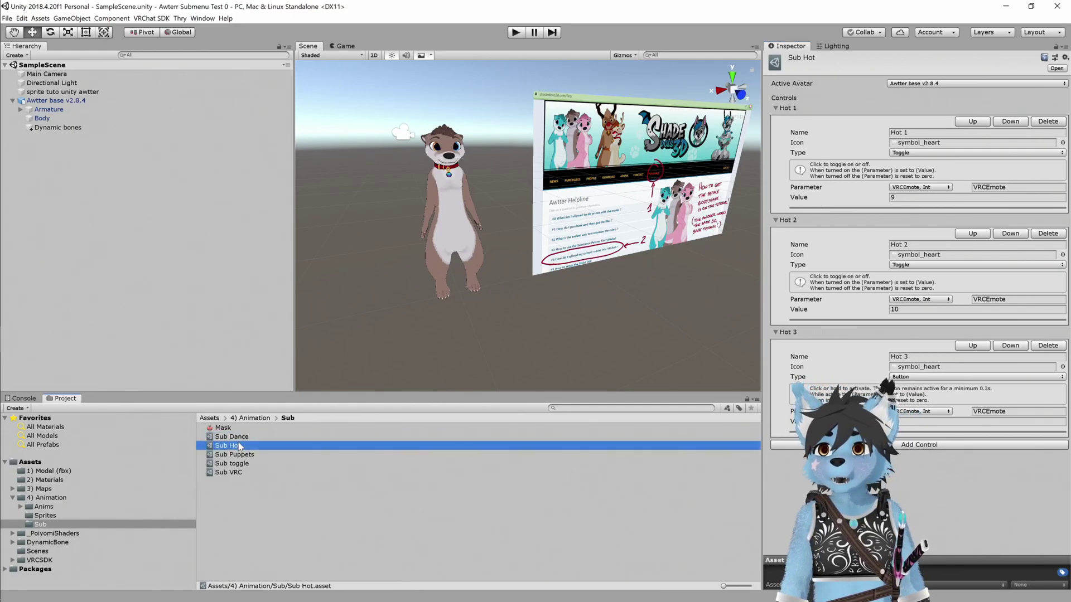
click(239, 437)
click(235, 446)
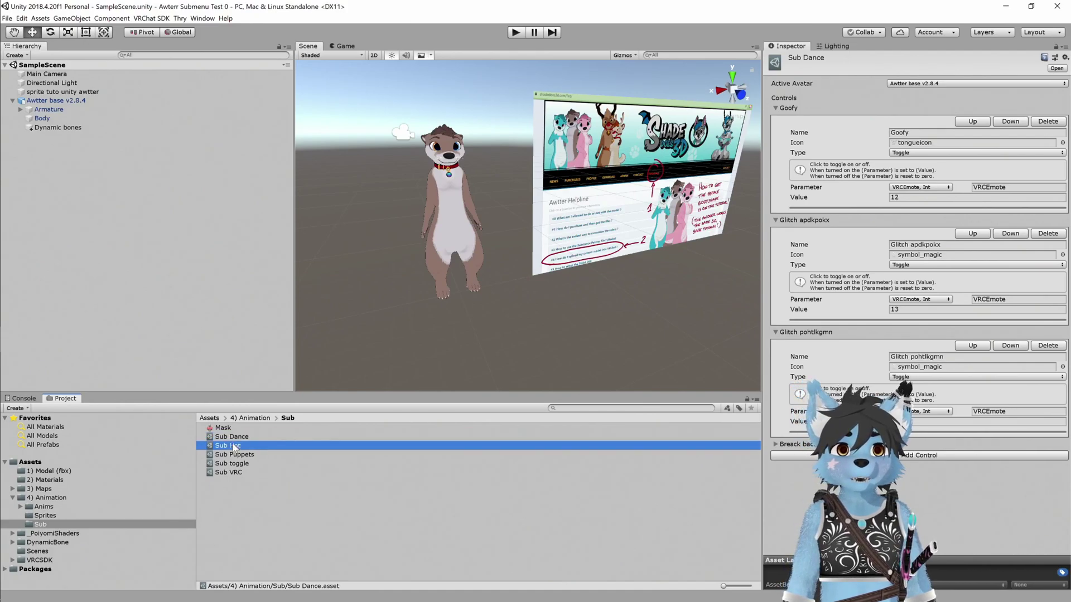
click(240, 437)
click(246, 446)
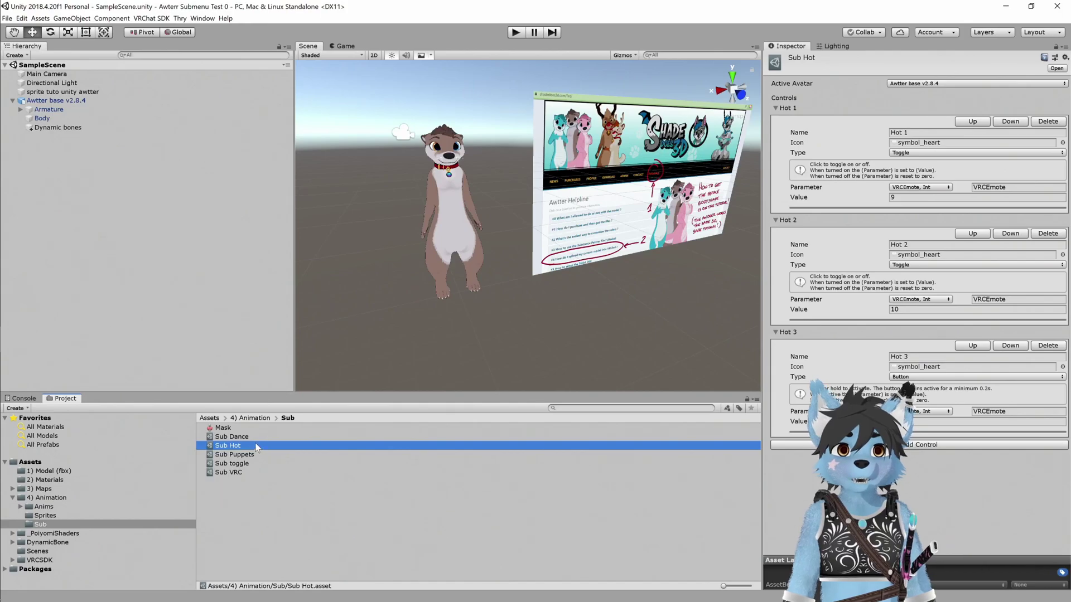
- Show Menu 2.8's controls and fold up the Emotes, Dances and other existing controls
click(258, 419)
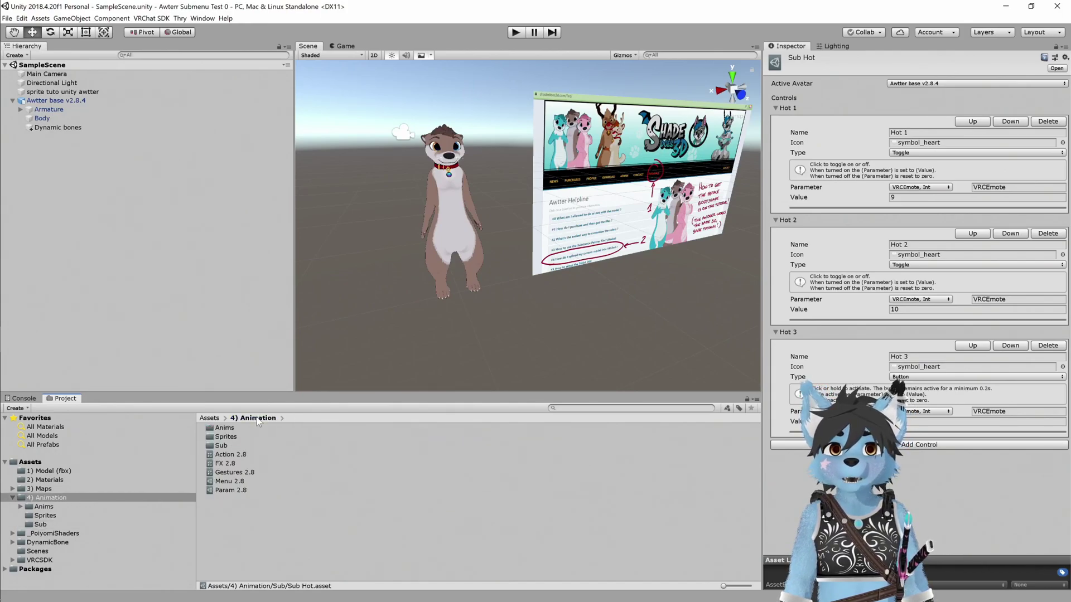
click(229, 481)
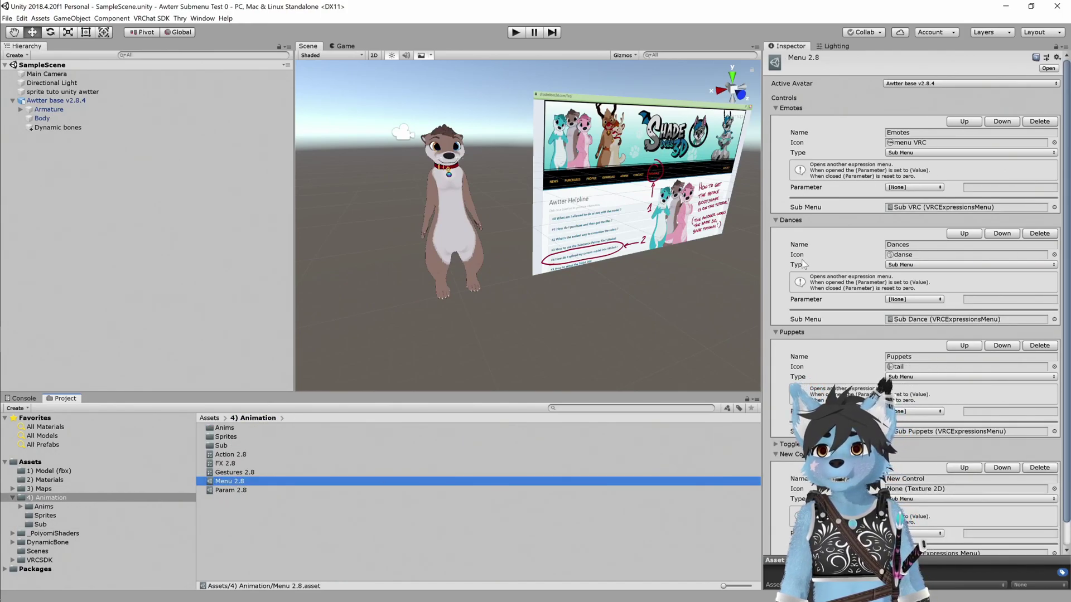
click(776, 109)
click(776, 109)
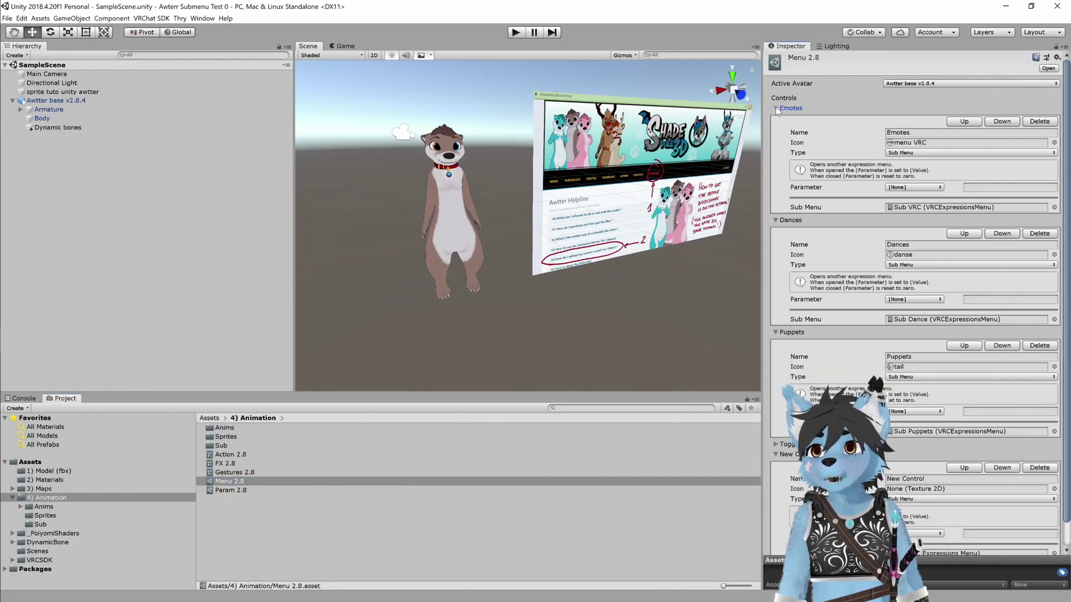
click(775, 108)
click(776, 118)
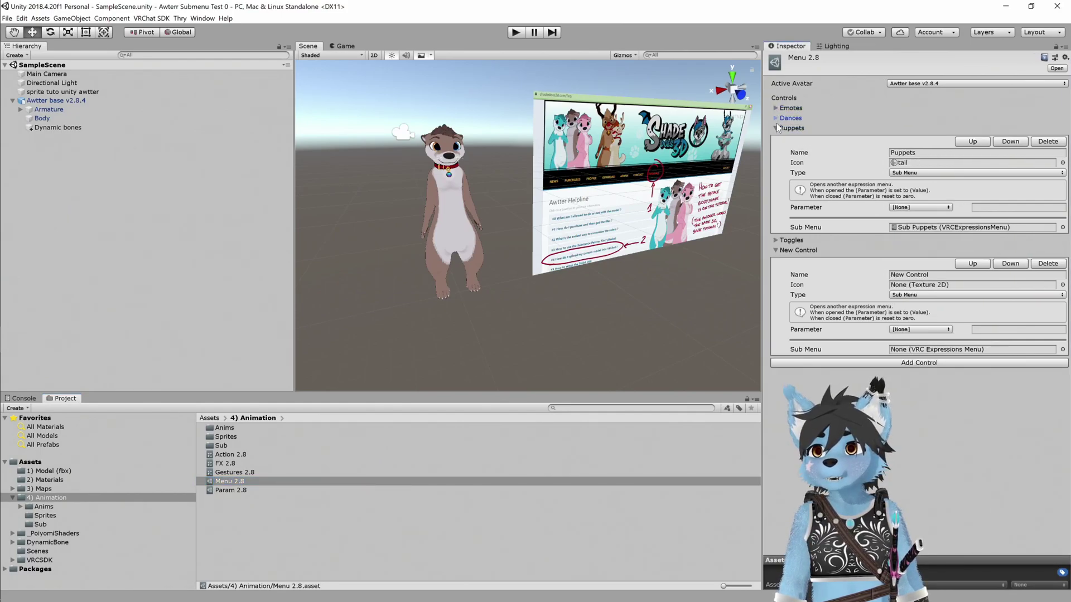
click(776, 128)
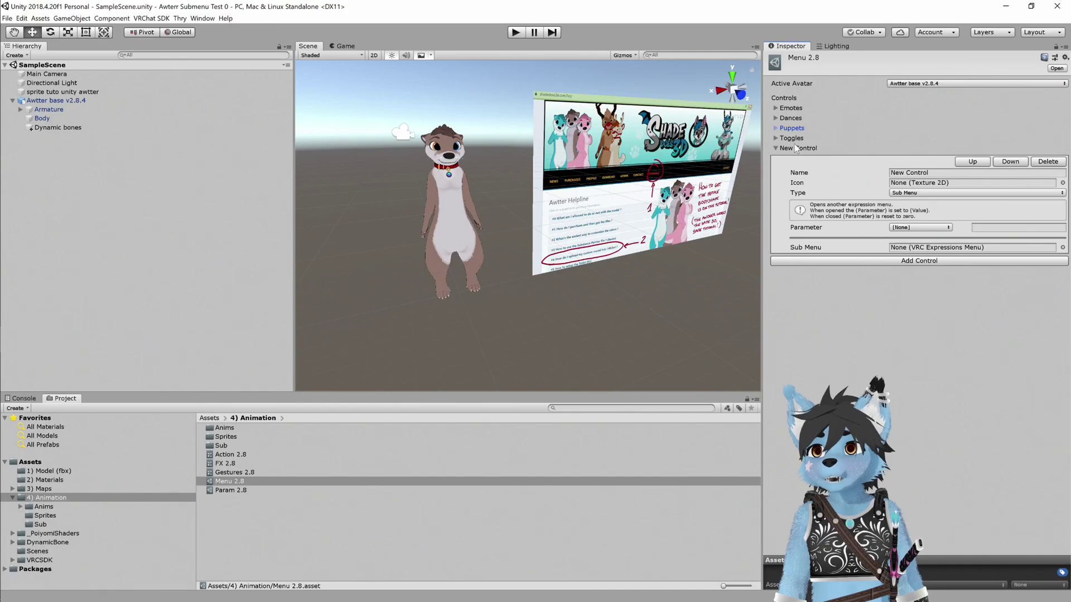
- Rename Menu 2.8's new control to 'Hot Dances'
click(900, 174)
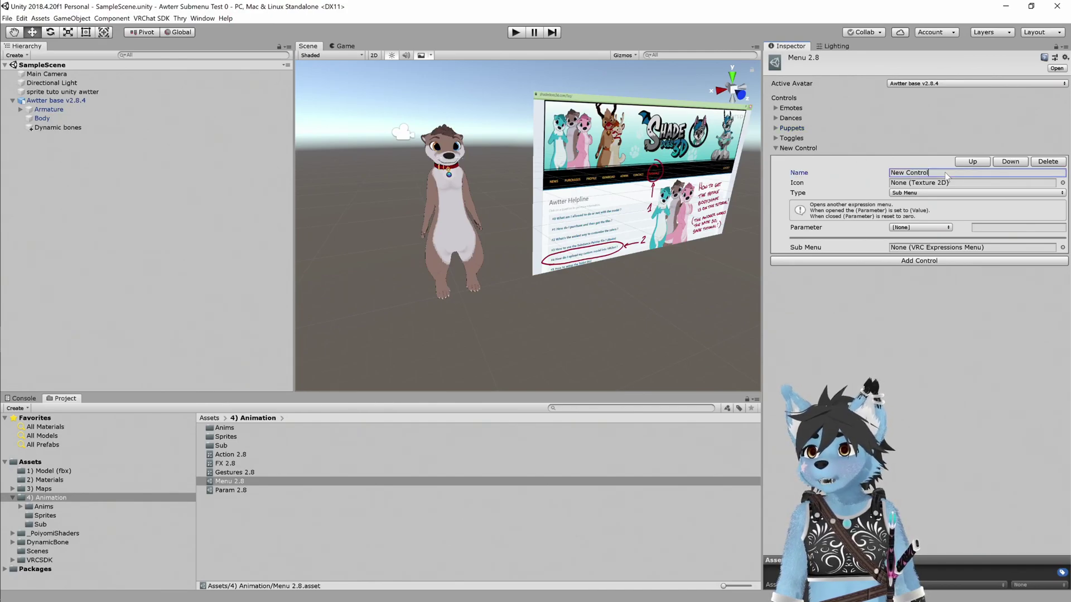
text(Hot Dances)
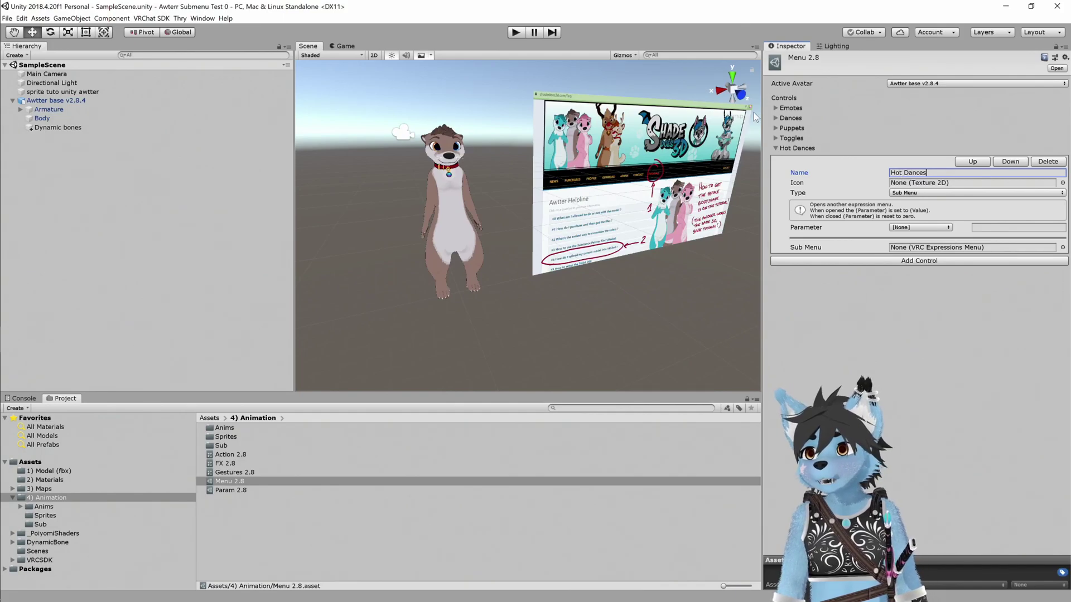
click(780, 118)
click(780, 119)
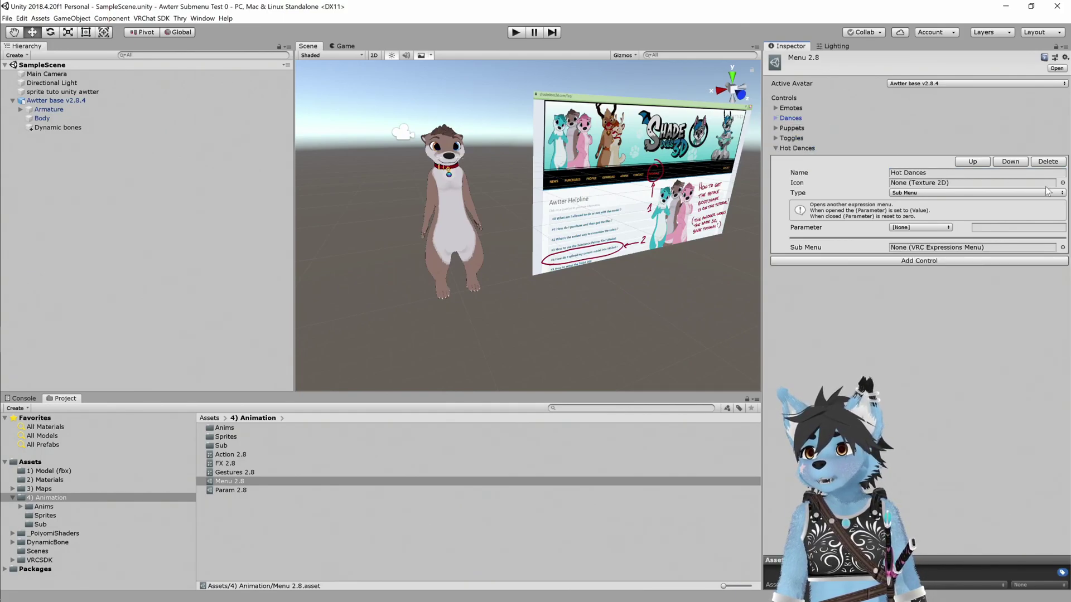
- Give Hot Dances the danse icon and link it to the Sub Hot submenu
click(1063, 183)
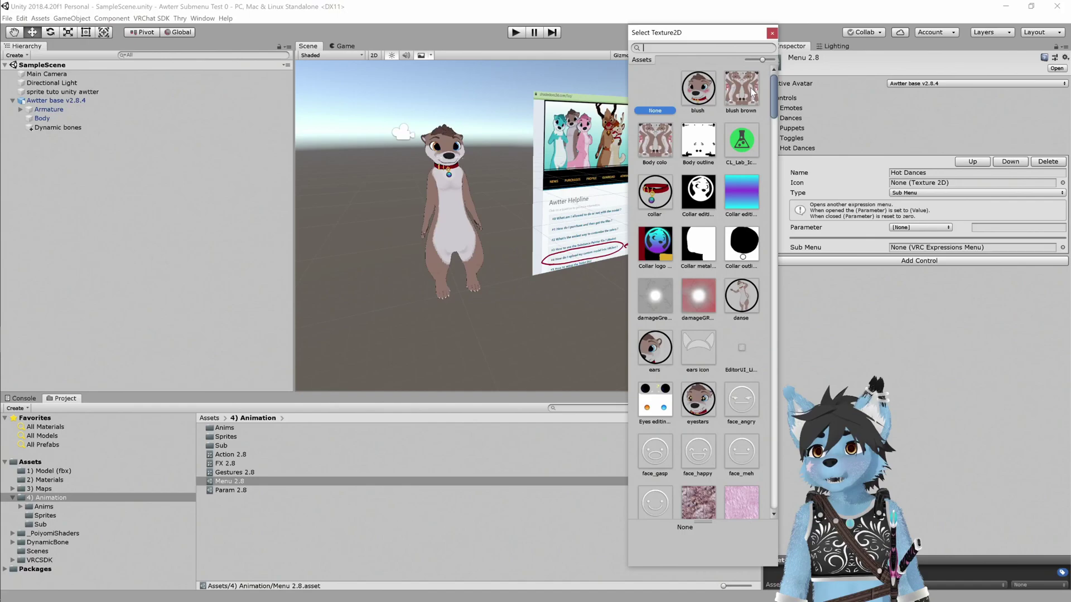
text(da)
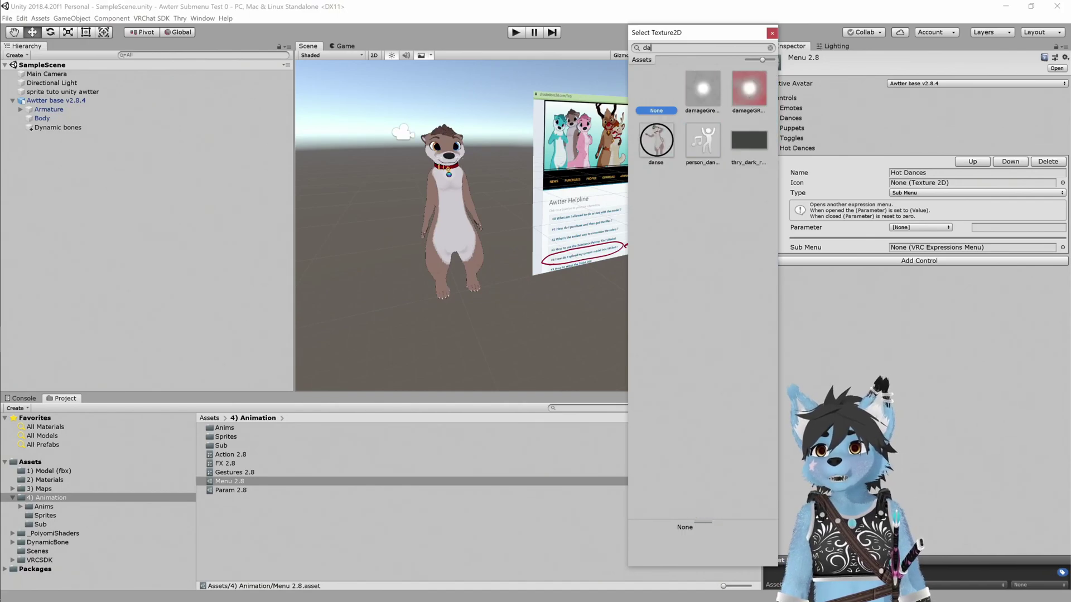
click(669, 148)
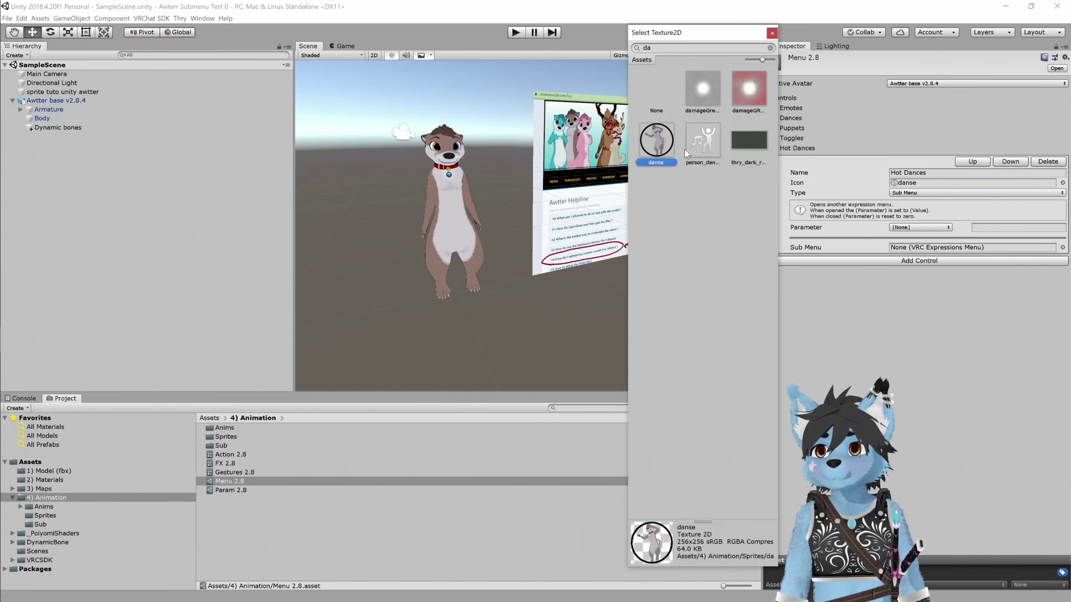
click(772, 33)
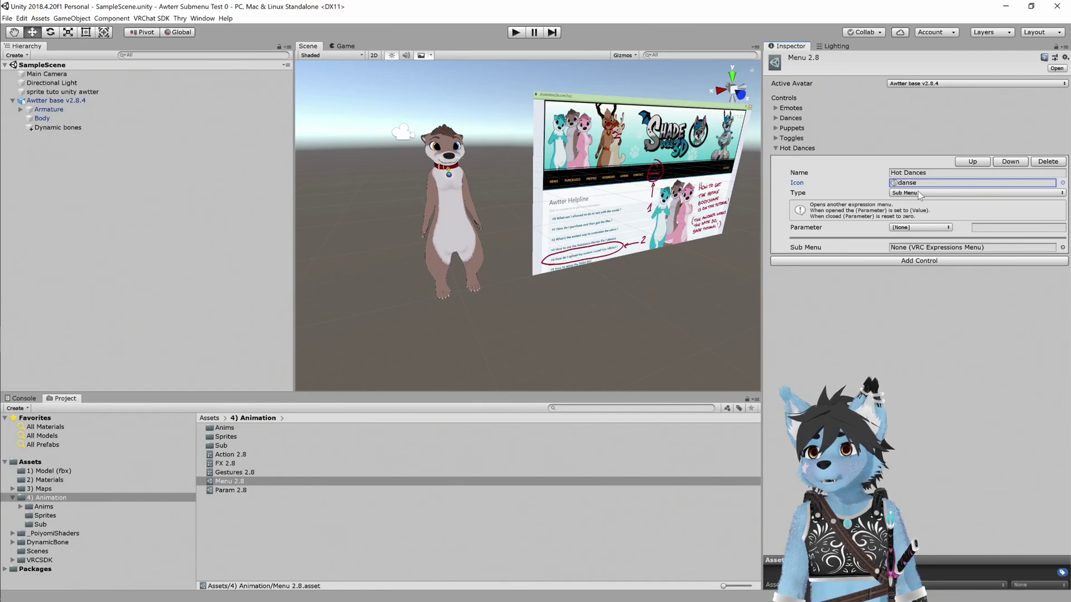
click(1063, 247)
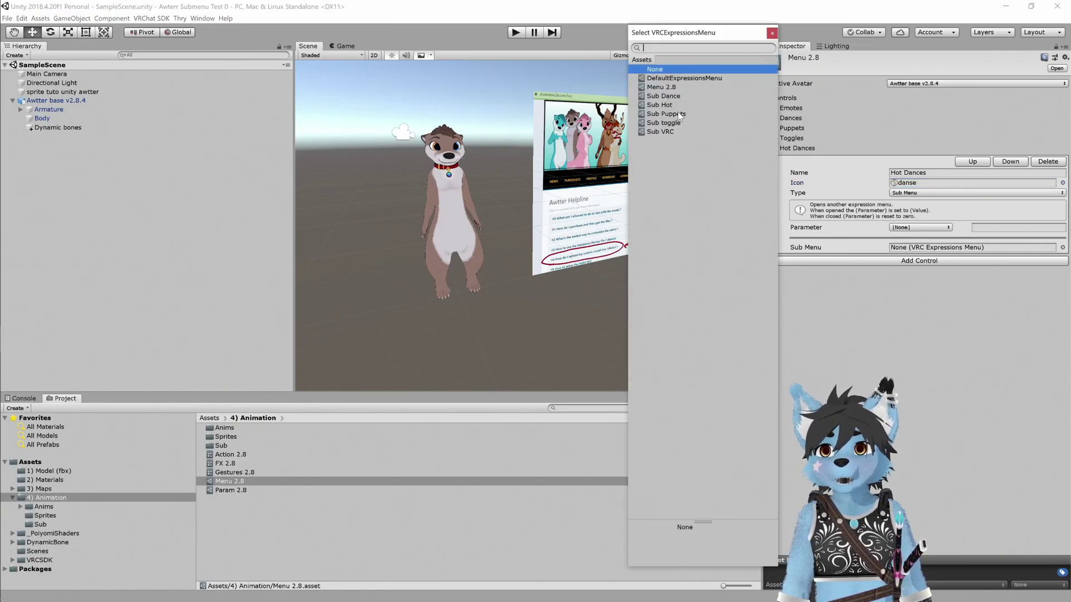
click(663, 105)
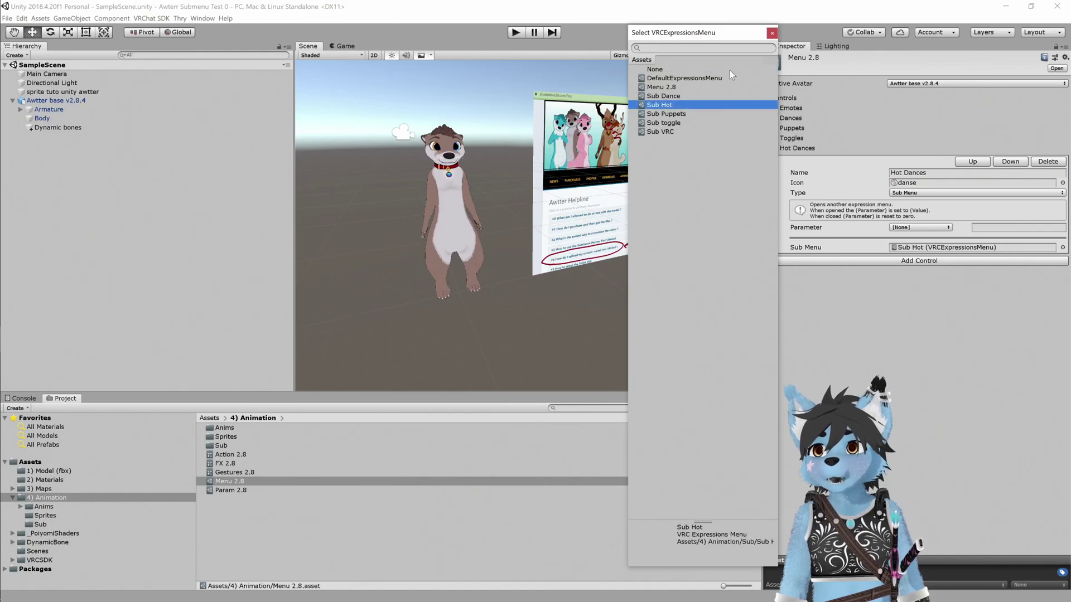
click(772, 35)
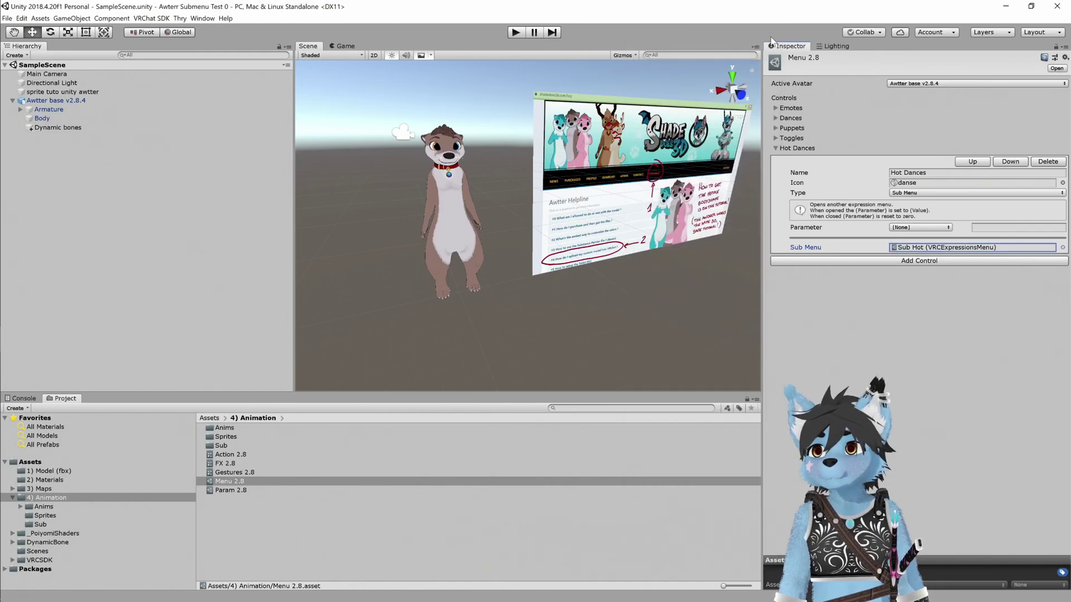
- Review and fold the Menu 2.8 controls, then select the Awtter base v2.8.4 avatar for the VRChat SDK
click(778, 148)
click(778, 148)
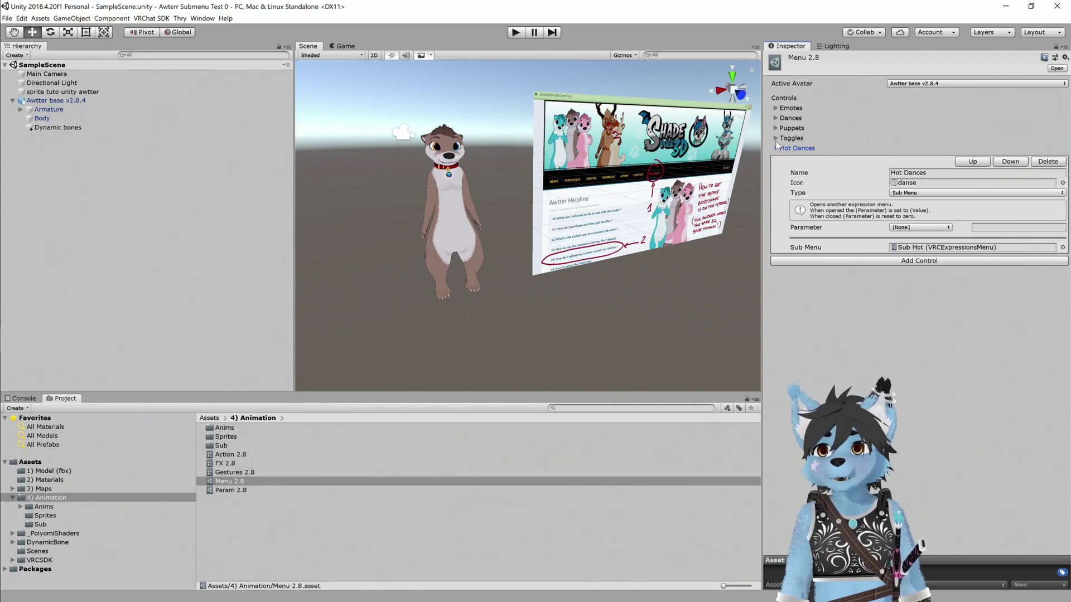
click(776, 148)
click(775, 137)
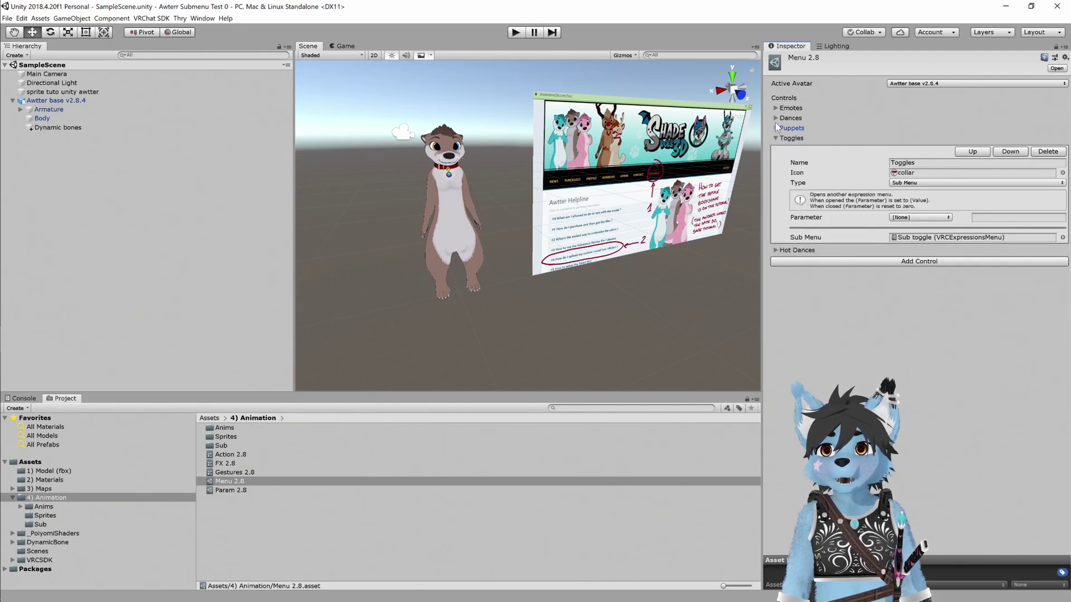
click(776, 118)
click(775, 119)
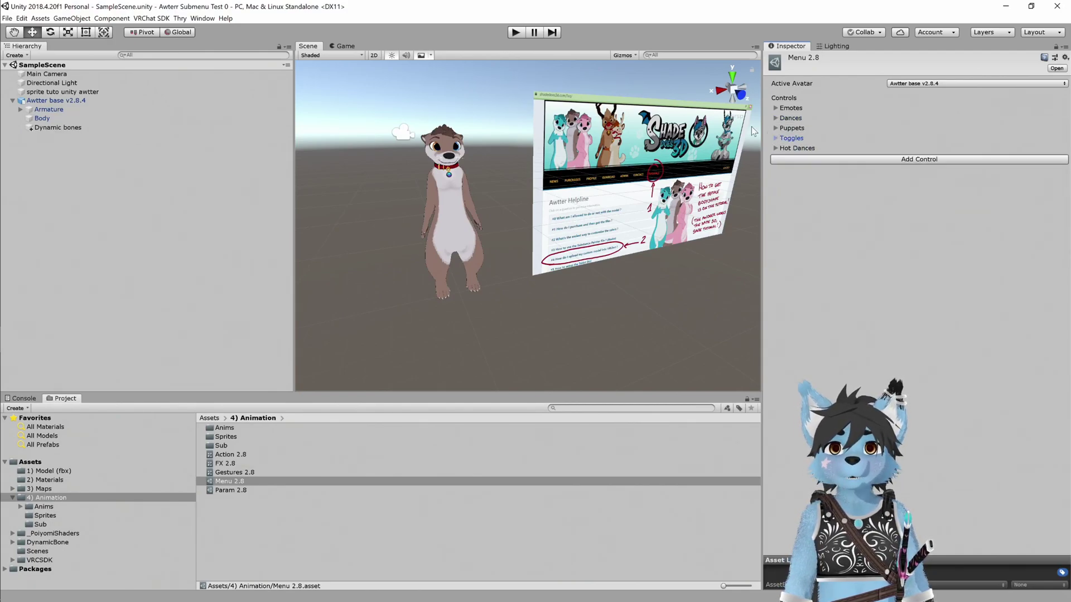
click(776, 108)
click(775, 109)
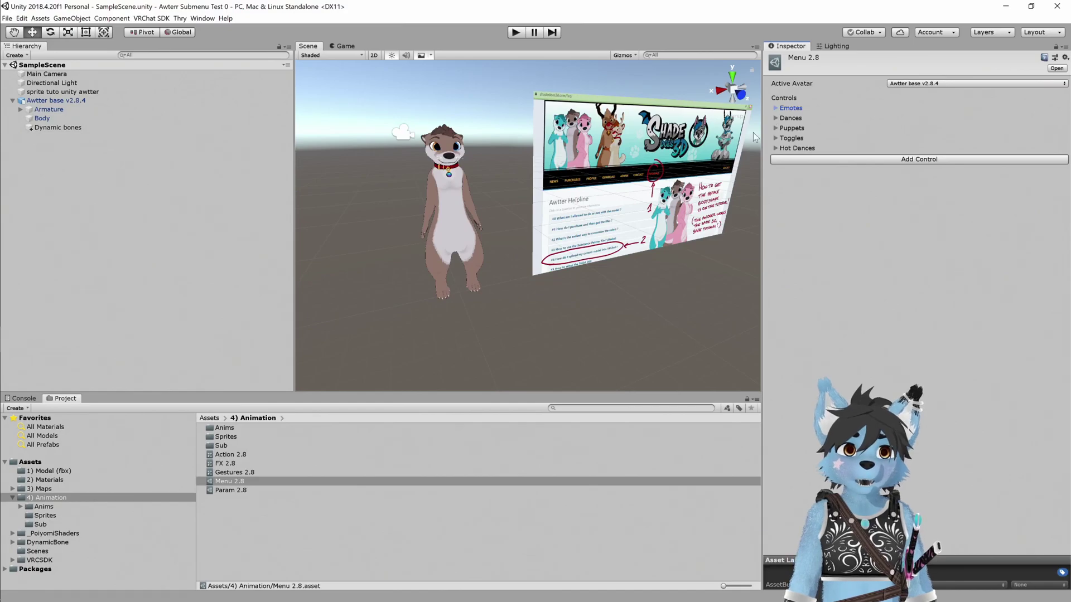
click(55, 101)
click(151, 18)
- Sign in to the VRChat SDK, auto-fix the blendshape normals warning, and Build & Publish for Windows
click(170, 42)
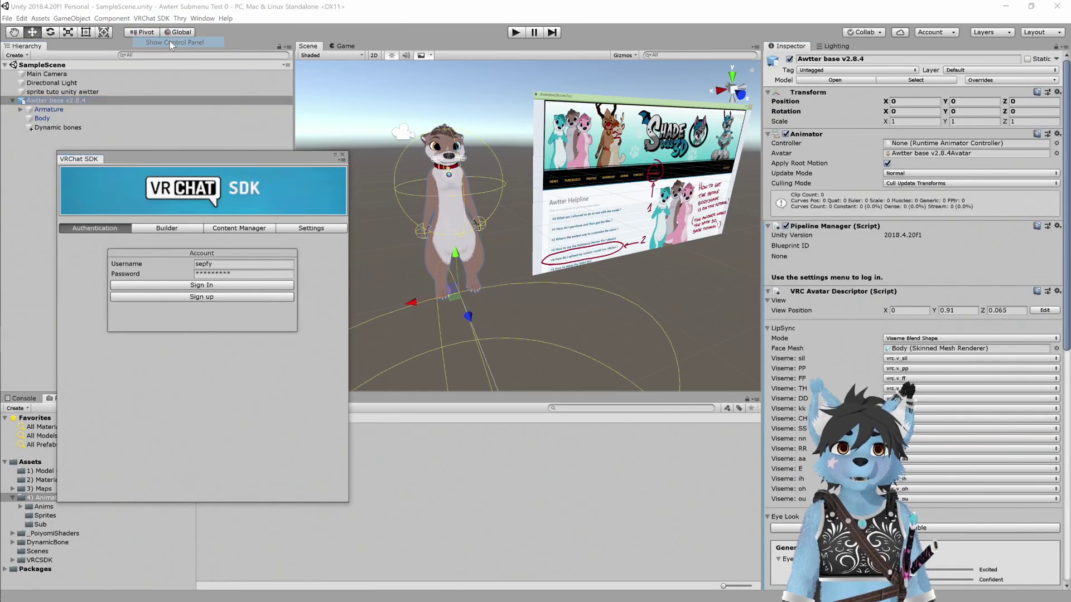
click(195, 286)
click(176, 232)
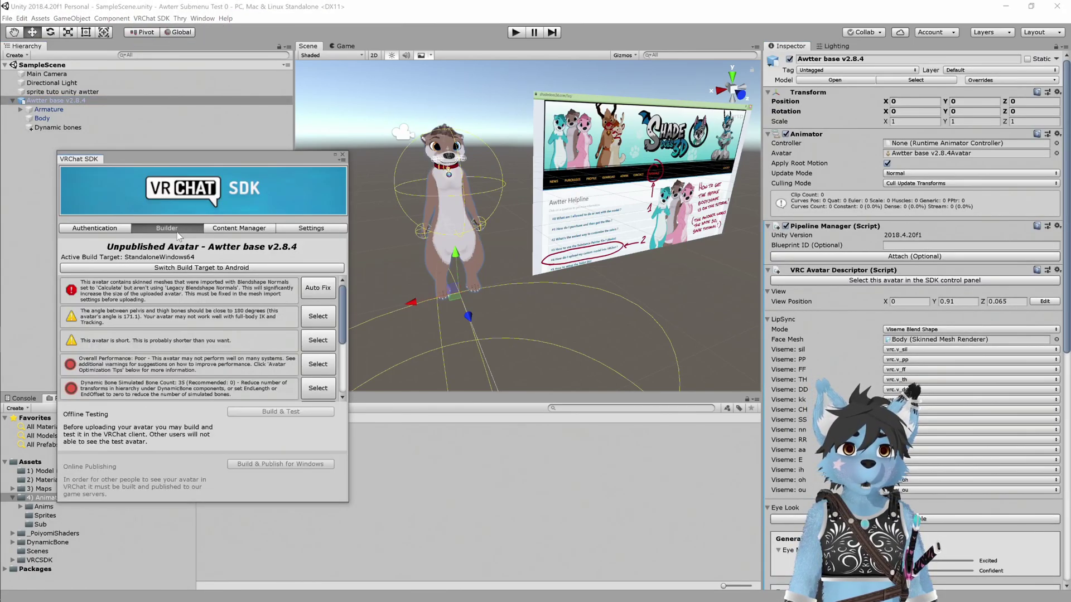
click(318, 288)
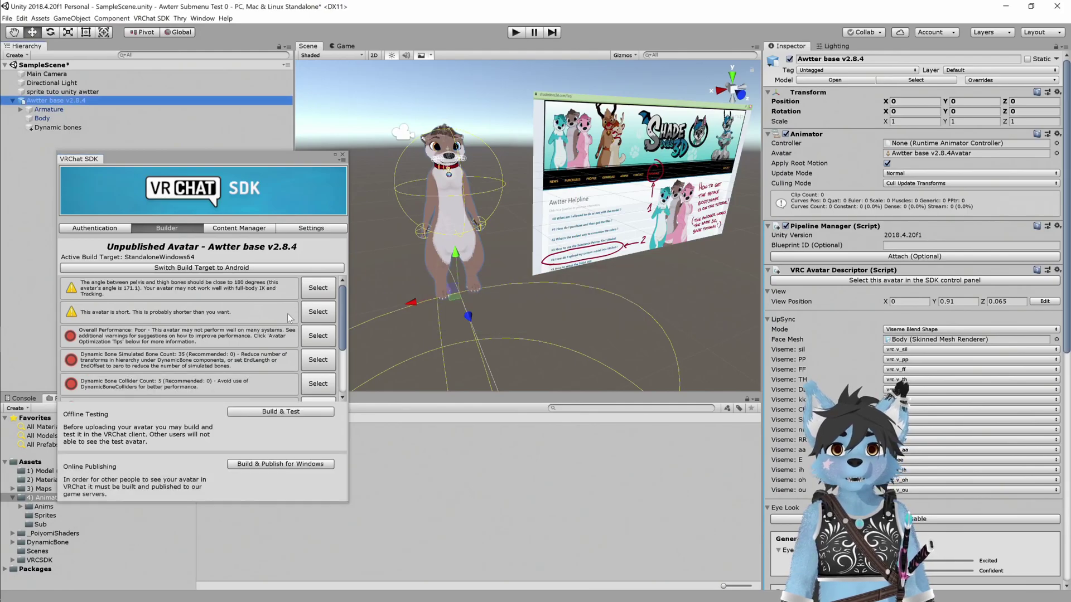
click(276, 466)
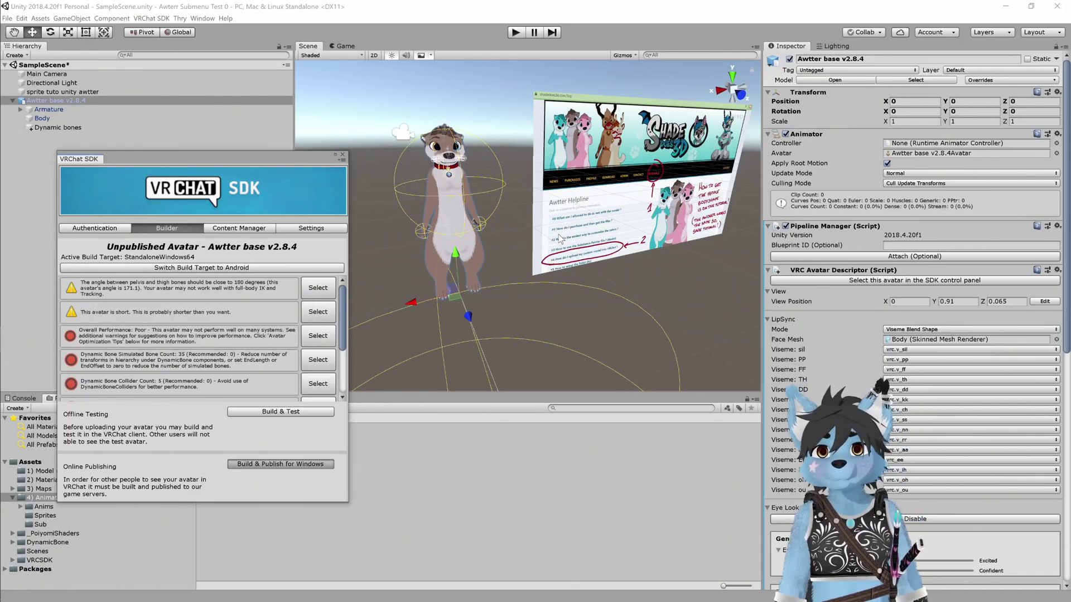
- Finish the avatar name as 'Submenu Test Awtter', confirm upload rights, and upload
key(BackSpace)
text(tter)
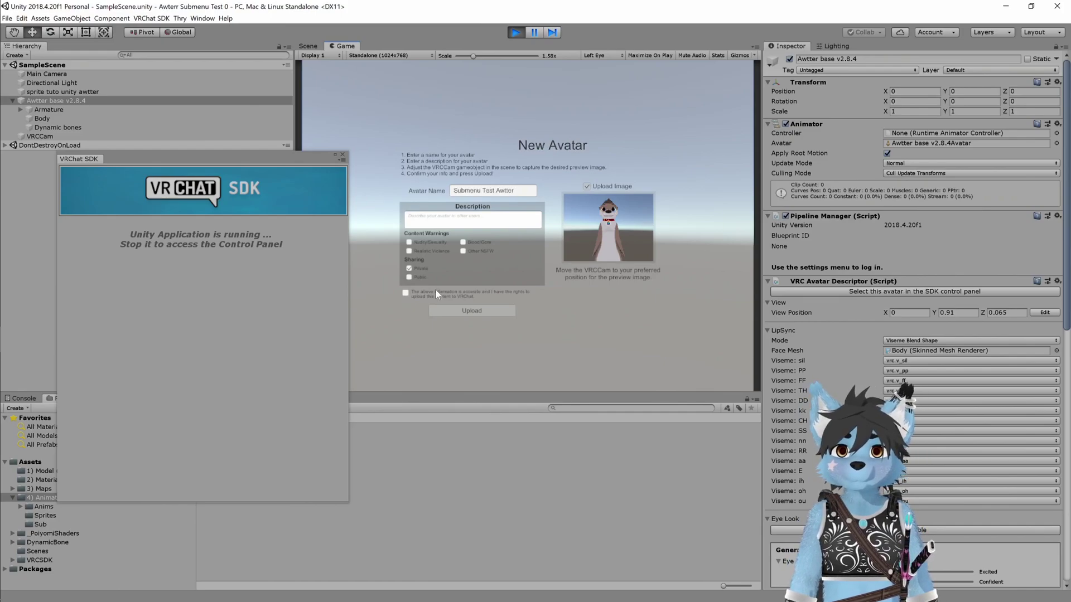
click(405, 293)
click(472, 311)
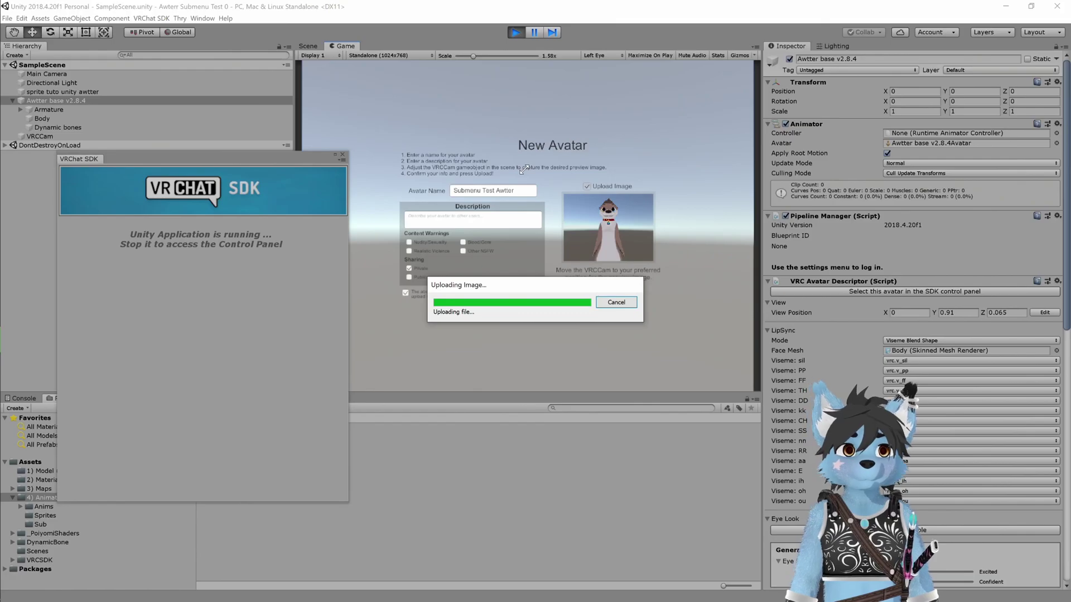
- Dismiss the Update Complete message to return to the Unity editor
click(613, 319)
key(alt+Tab)
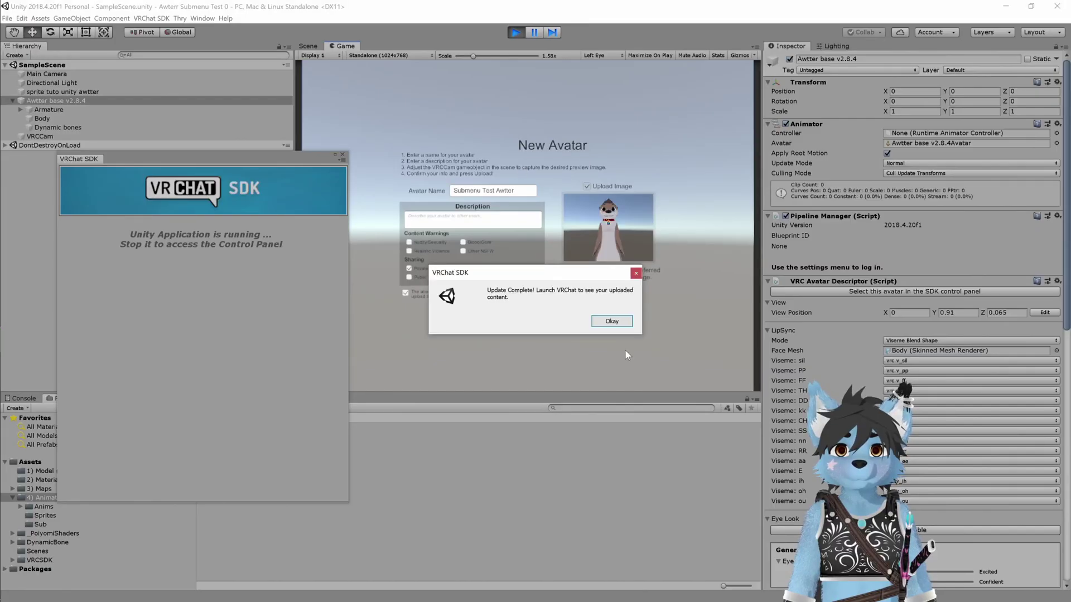
click(612, 322)
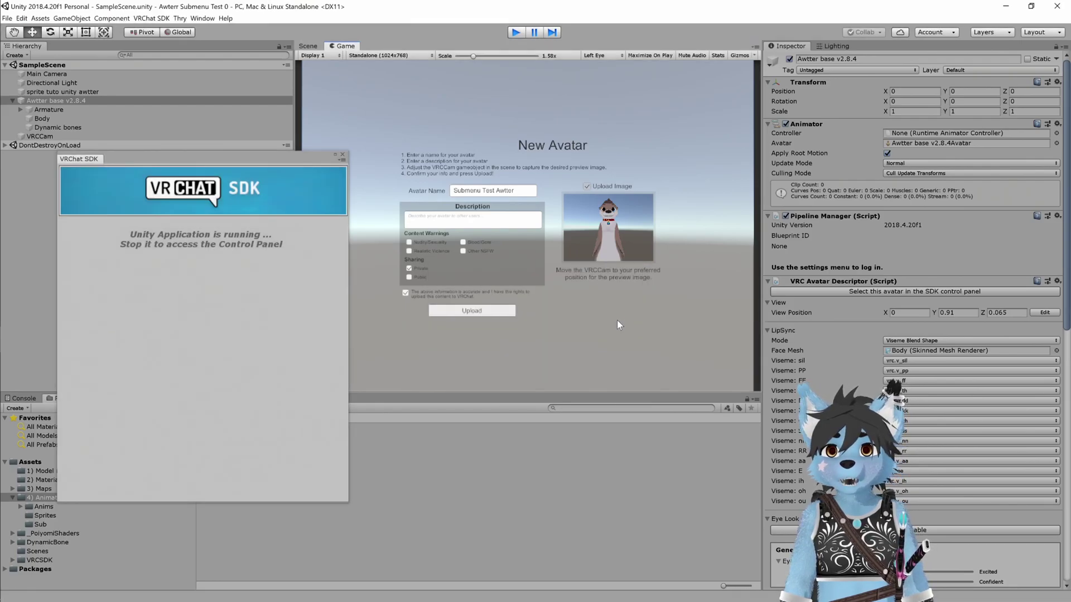